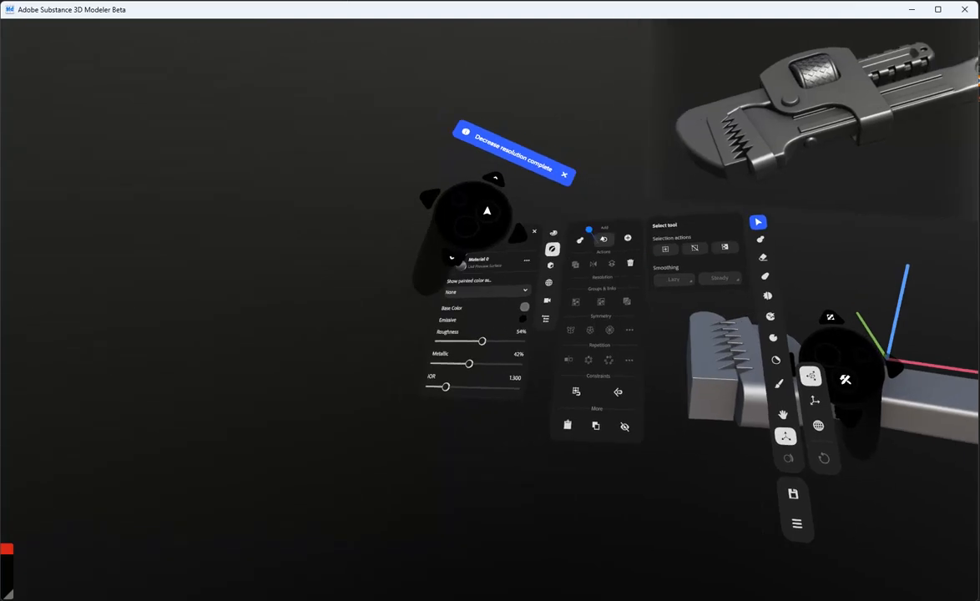
# Add a new primitive container and place a rounded bar above the toothed jaws
pyautogui.click(603, 240)
pyautogui.click(599, 268)
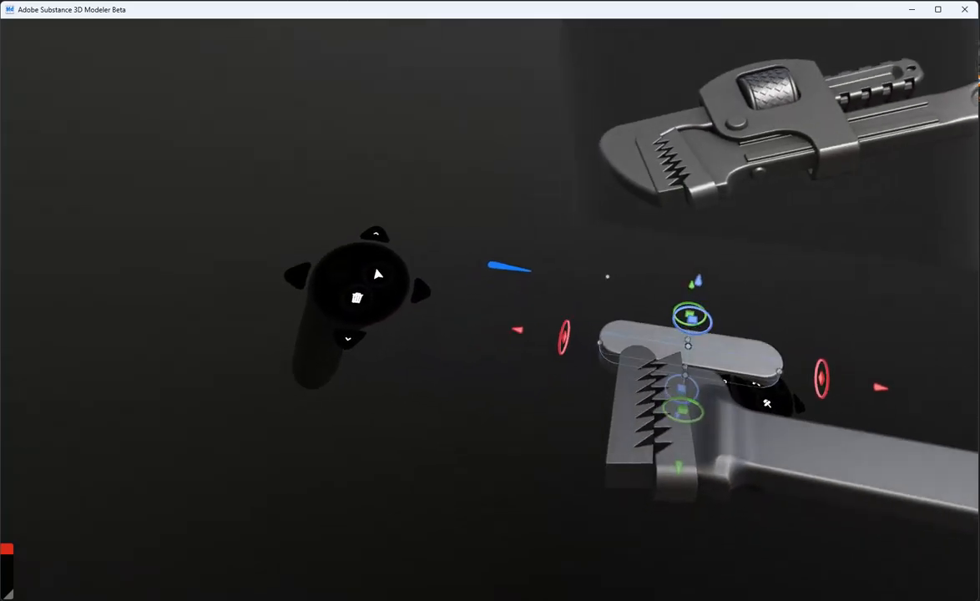
pyautogui.moveTo(642, 297); pyautogui.dragTo(602, 290)
pyautogui.moveTo(612, 299); pyautogui.dragTo(496, 338)
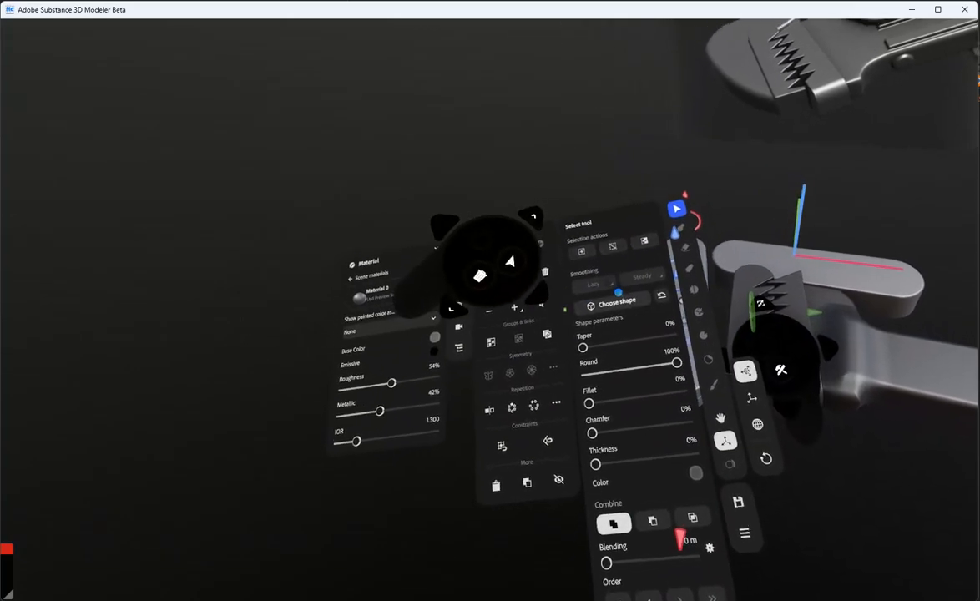
# Change the primitive beside the jaws to a cylinder and stretch it into the hook jaw's curved outer end, joined to the rounded bar
pyautogui.click(618, 294)
pyautogui.click(640, 324)
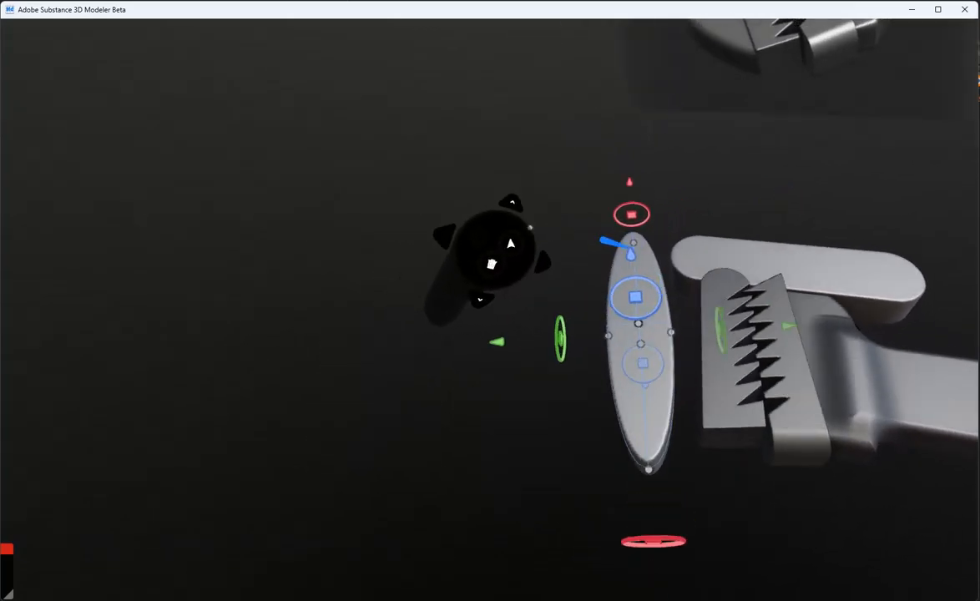
pyautogui.moveTo(666, 333); pyautogui.dragTo(707, 331)
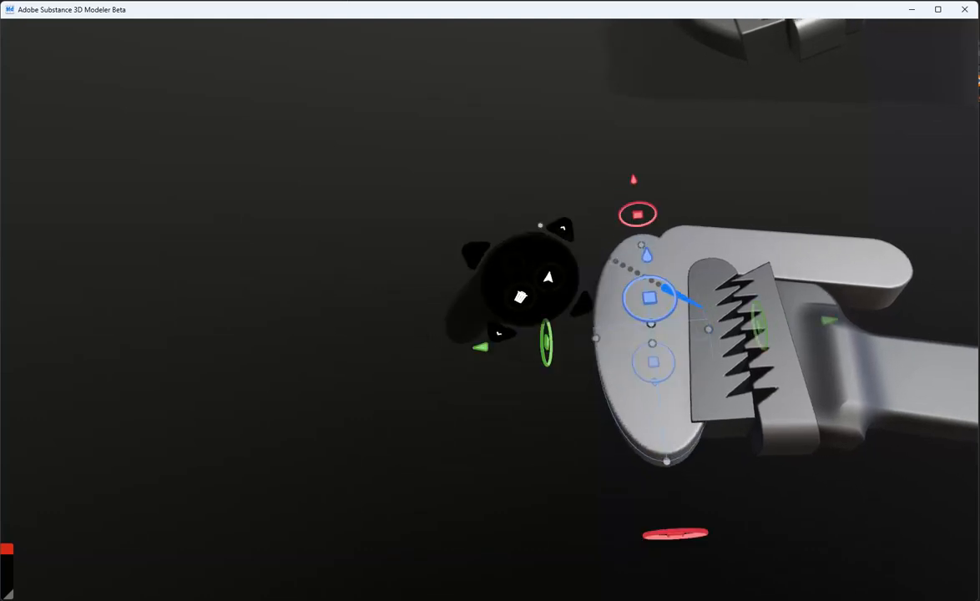
pyautogui.moveTo(649, 298); pyautogui.dragTo(669, 332)
pyautogui.click(659, 247)
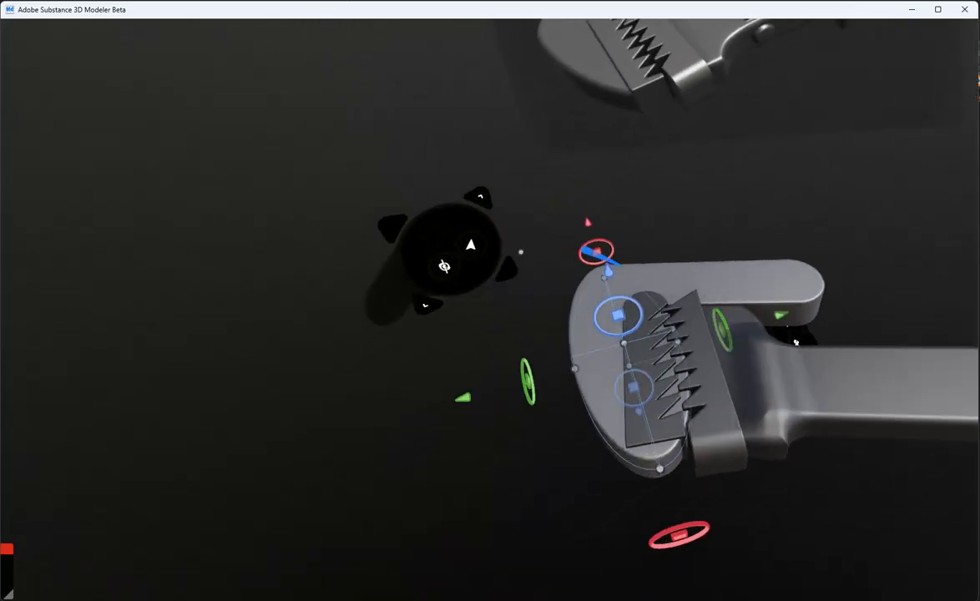
# Pull out a copy of the rounded bar and turn it into a square-edged box below the jaws
pyautogui.moveTo(539, 329); pyautogui.dragTo(615, 324)
pyautogui.click(587, 296)
pyautogui.click(598, 317)
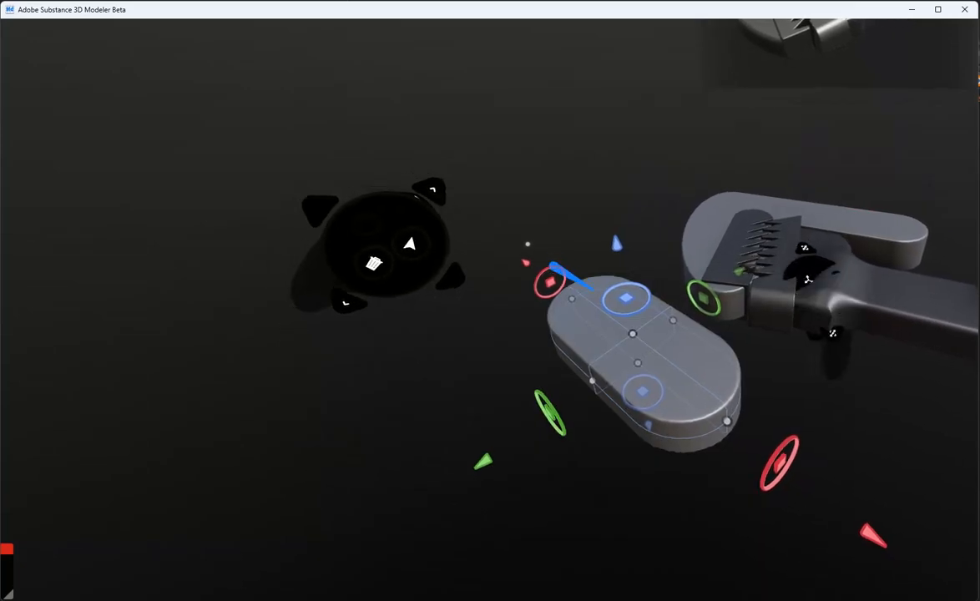
pyautogui.moveTo(669, 310); pyautogui.dragTo(548, 288)
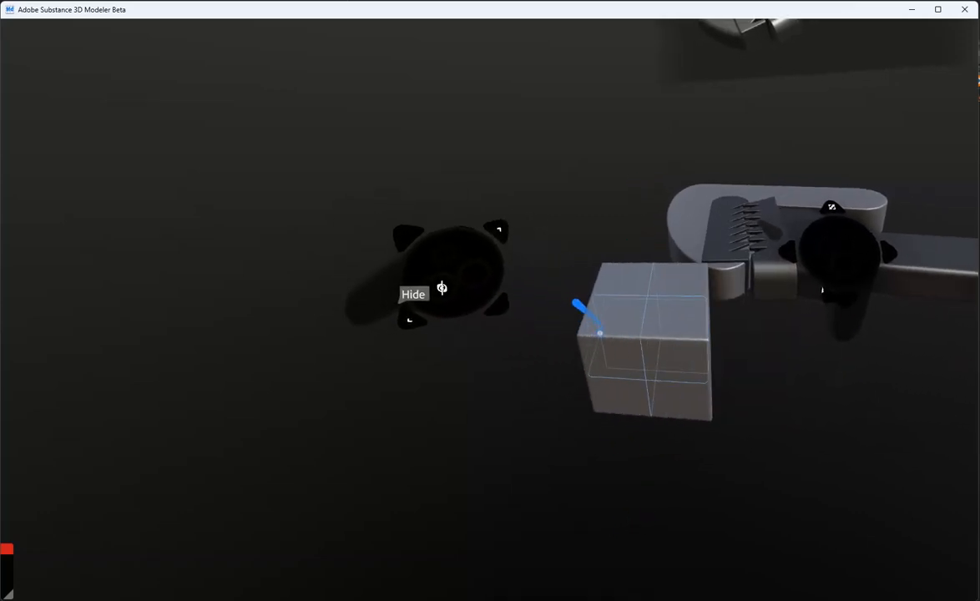
# Set the box to carve and position it to trim the lower end of the curved hook jaw
pyautogui.click(696, 403)
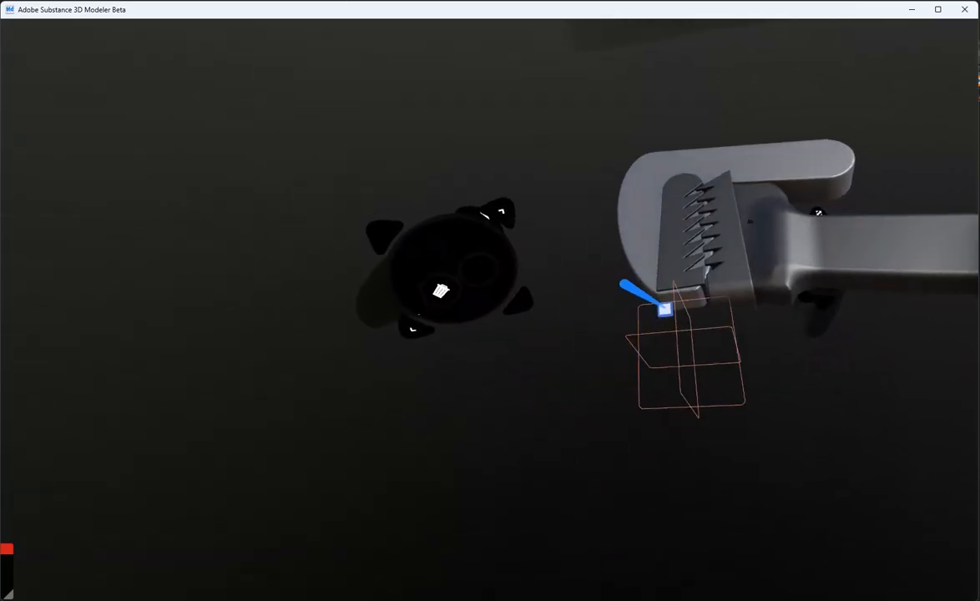
pyautogui.moveTo(685, 365); pyautogui.dragTo(689, 365)
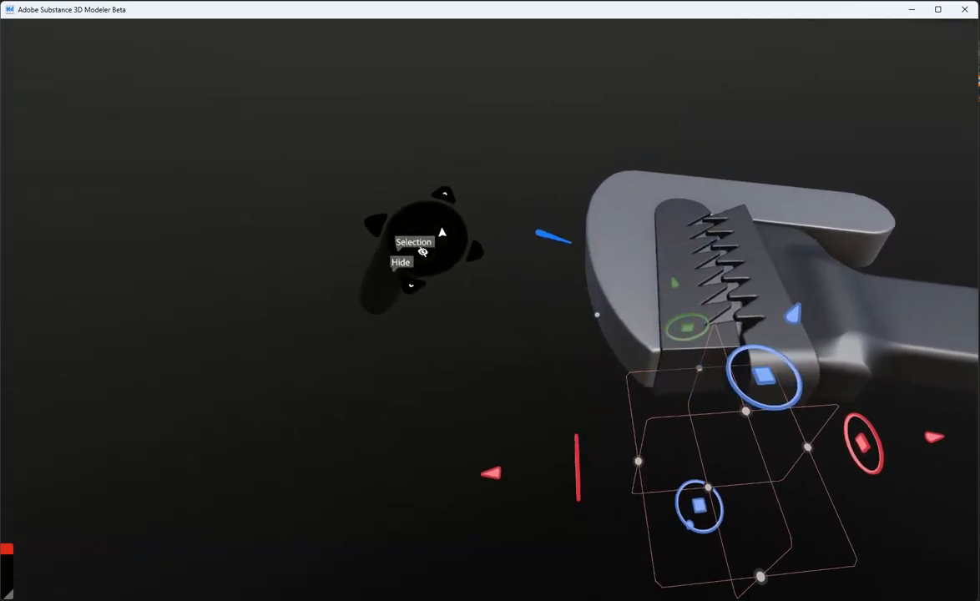
pyautogui.moveTo(650, 382); pyautogui.dragTo(648, 380)
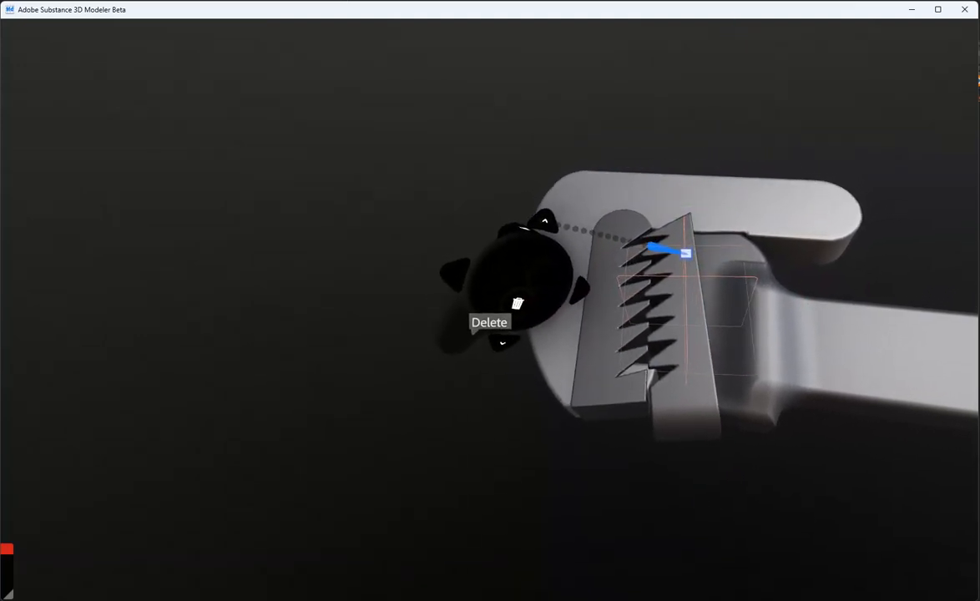
# Position a carving primitive in the hook jaw's inner corner as a cylinder and increase the container's resolution
pyautogui.moveTo(679, 244); pyautogui.dragTo(655, 241)
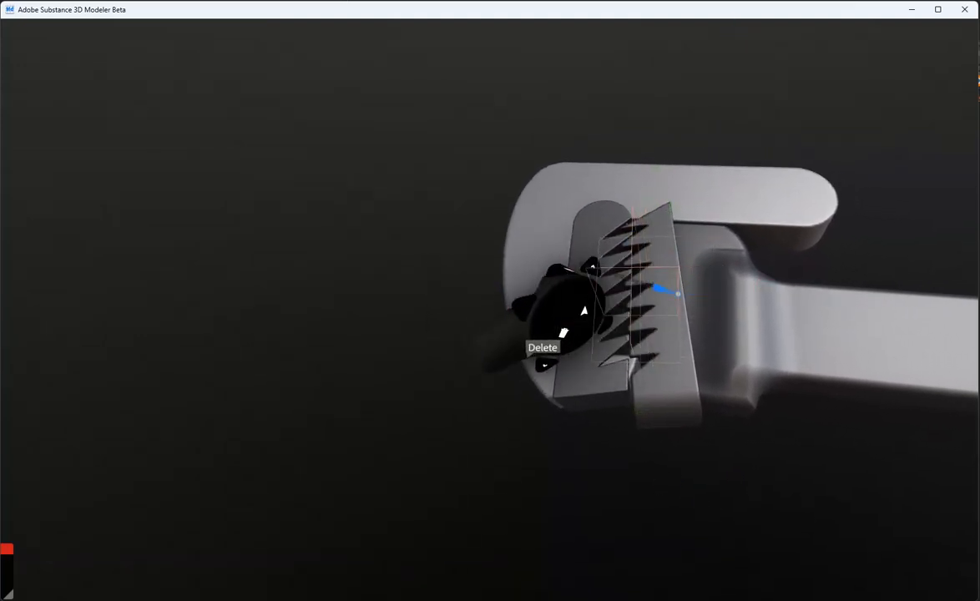
pyautogui.moveTo(671, 293); pyautogui.dragTo(623, 224)
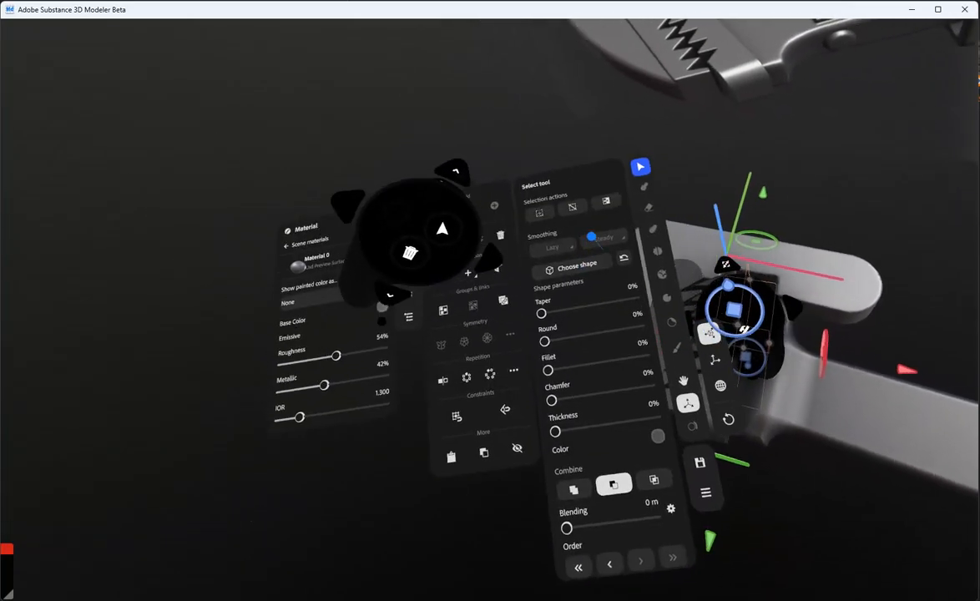
pyautogui.click(594, 263)
pyautogui.click(574, 283)
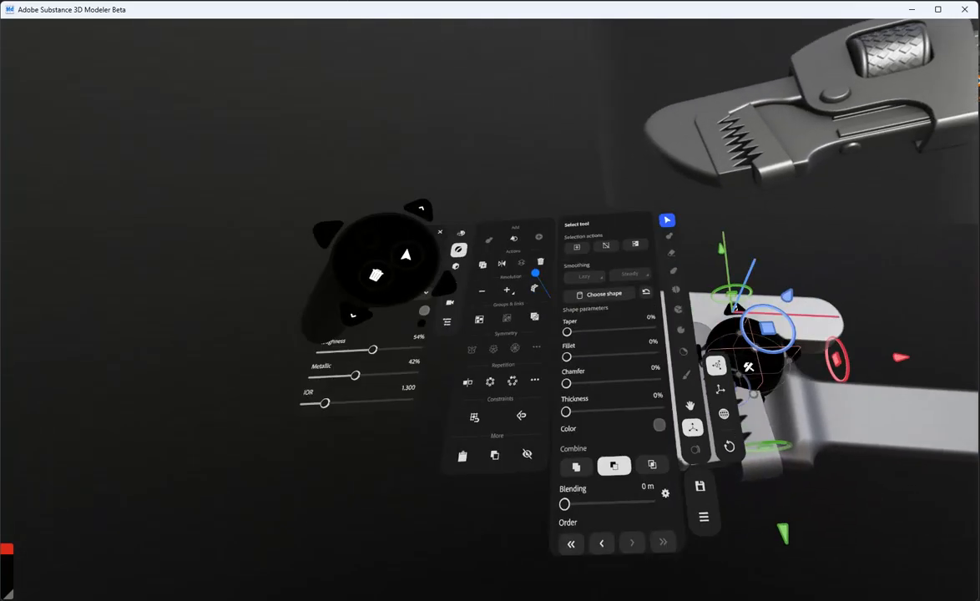
pyautogui.click(506, 290)
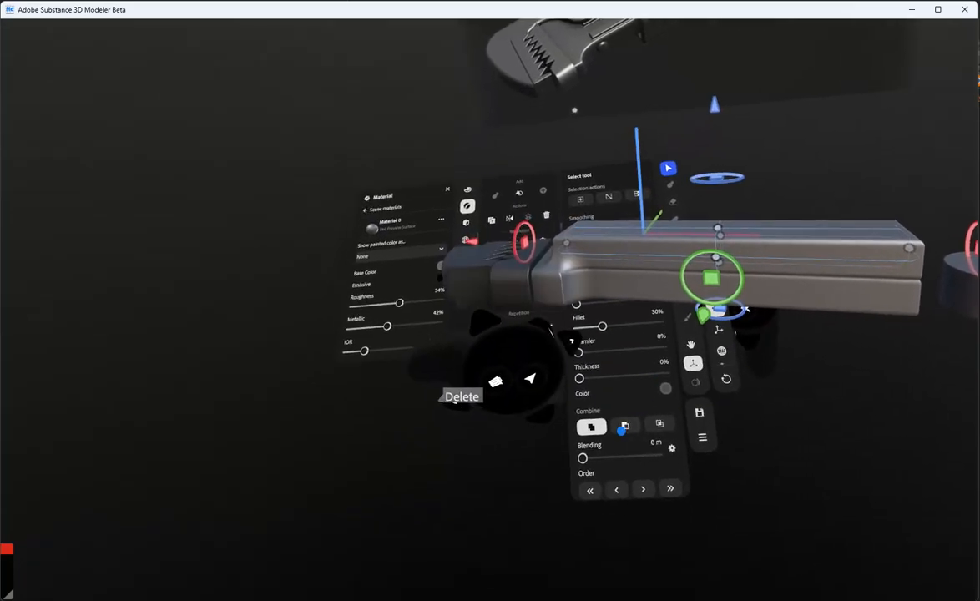
# Set the filleted bar along the wrench shaft to carve and position it over the shaft's upper face
pyautogui.click(623, 430)
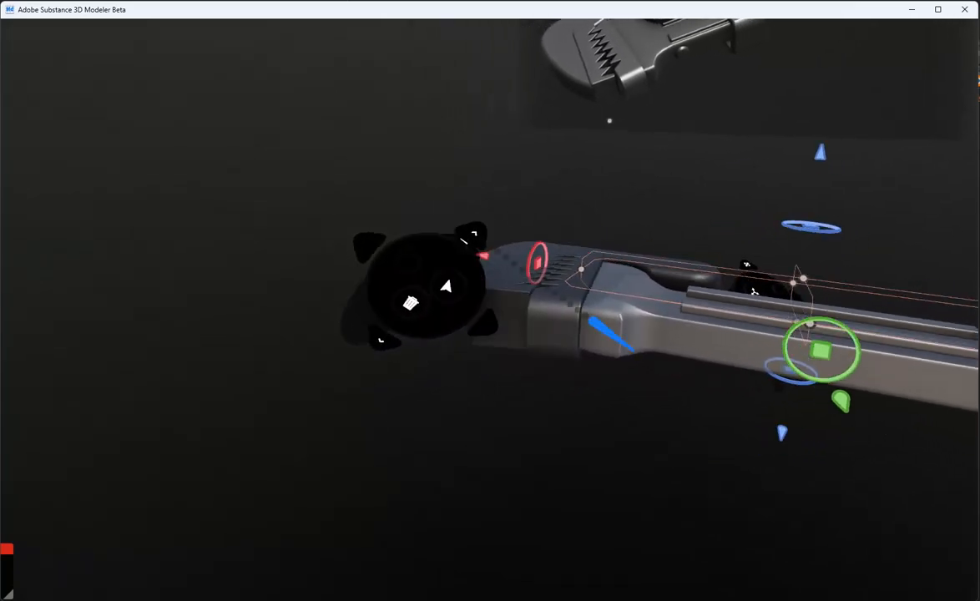
pyautogui.click(652, 475)
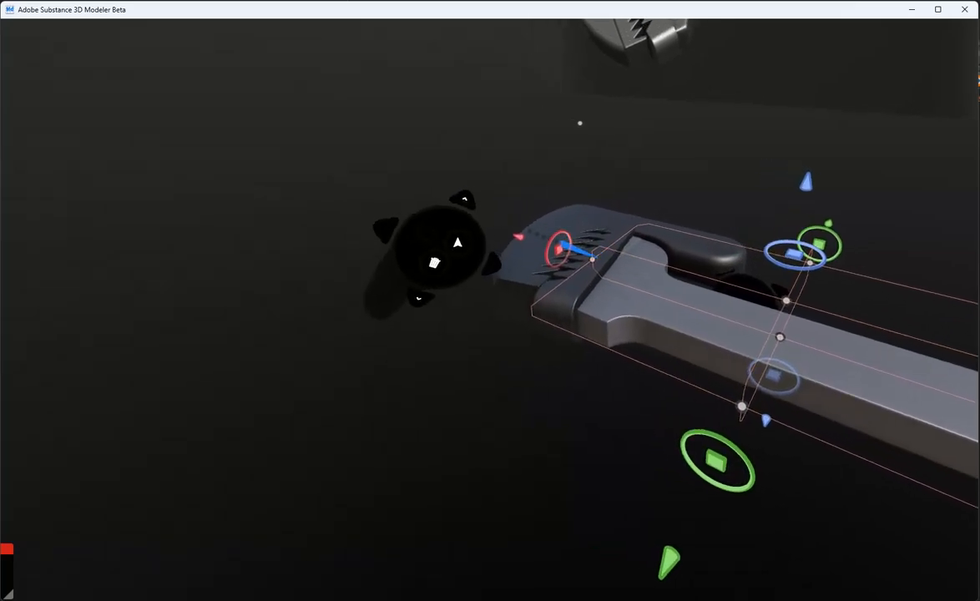
pyautogui.moveTo(576, 256); pyautogui.dragTo(331, 265)
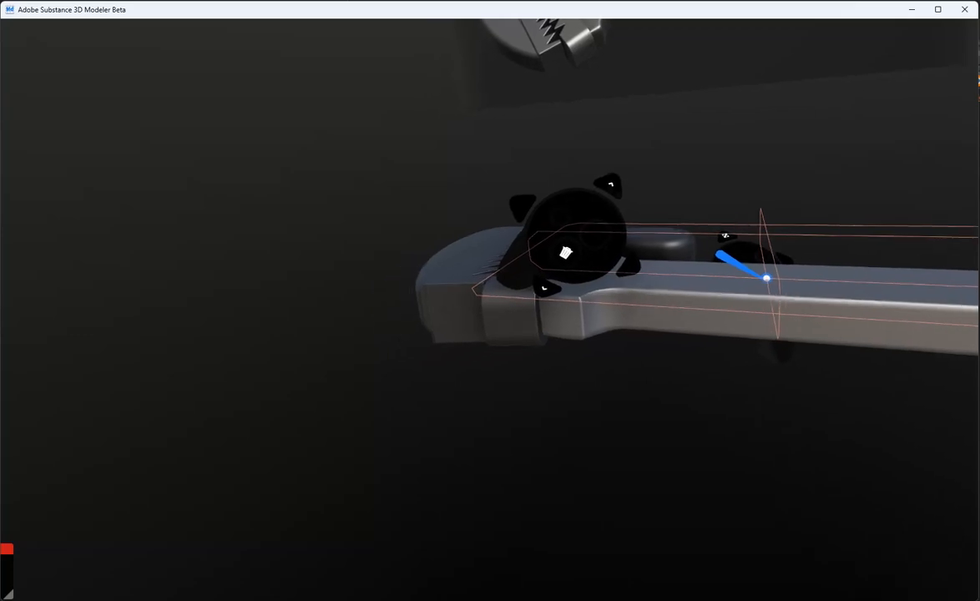
pyautogui.moveTo(766, 277); pyautogui.dragTo(776, 289)
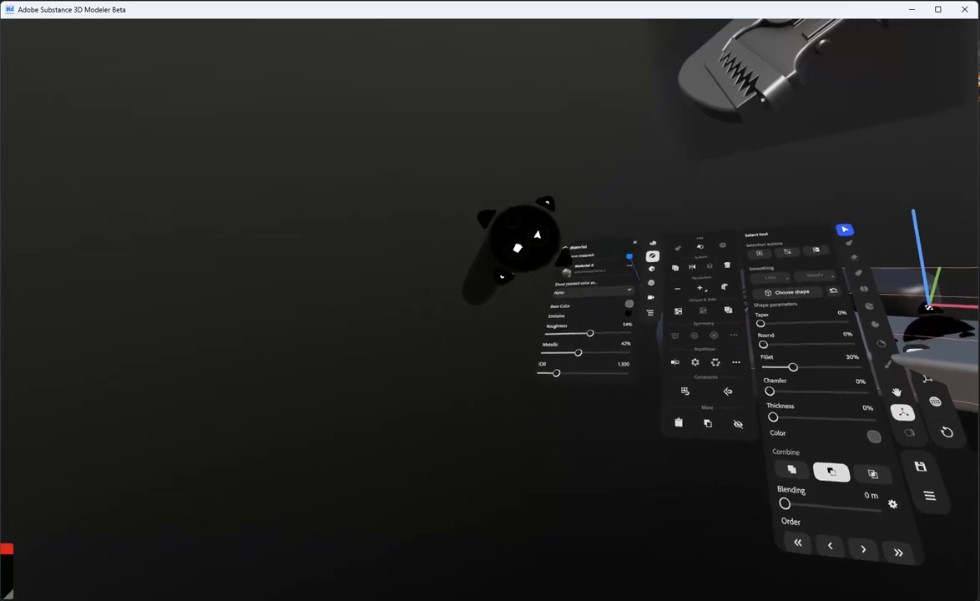
# Show the scene outliner and select a primitive inside Primitive container 1
pyautogui.click(646, 306)
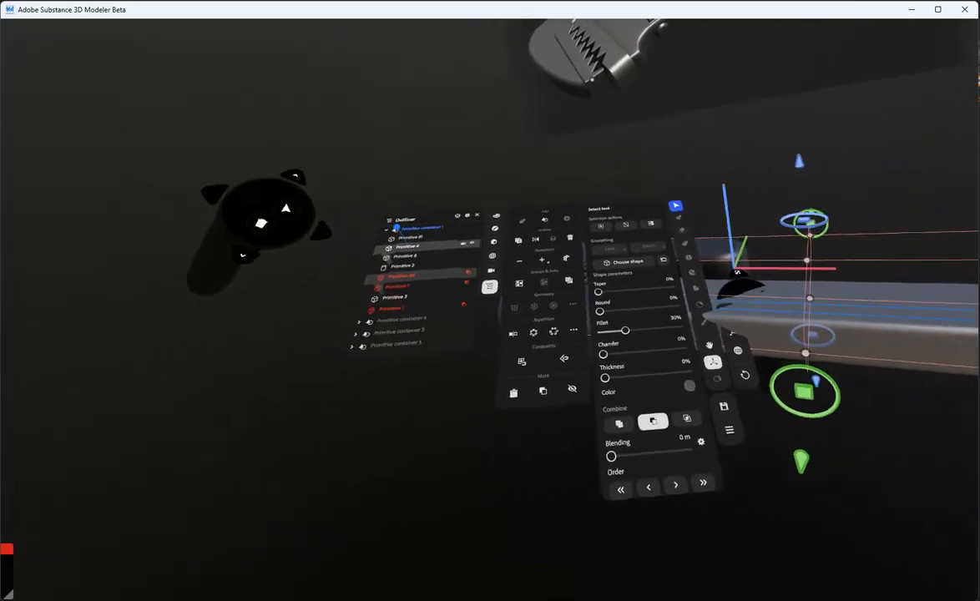
pyautogui.click(408, 247)
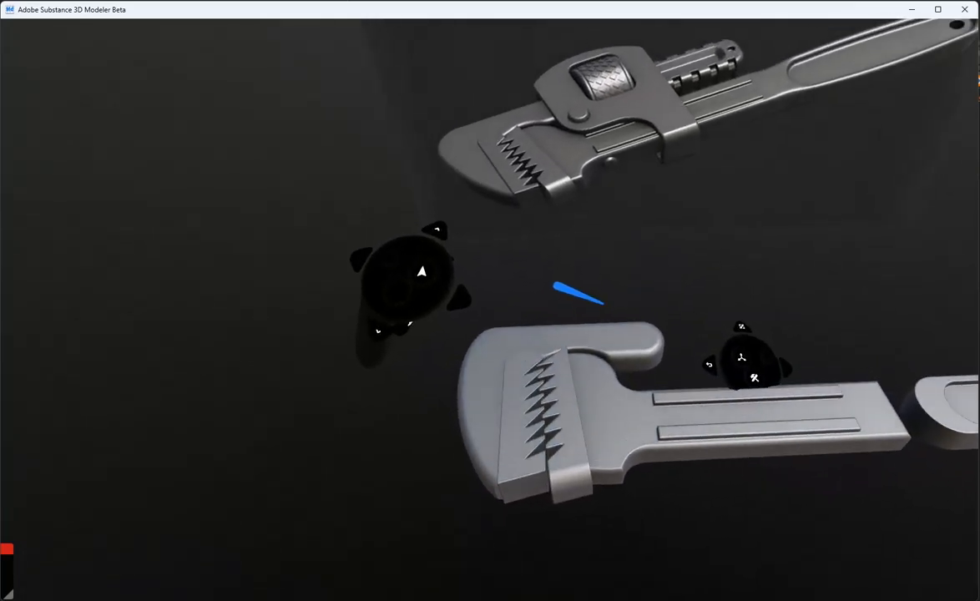
# Select the hook jaw's primitive container and the rounded upper bar within it
pyautogui.click(625, 321)
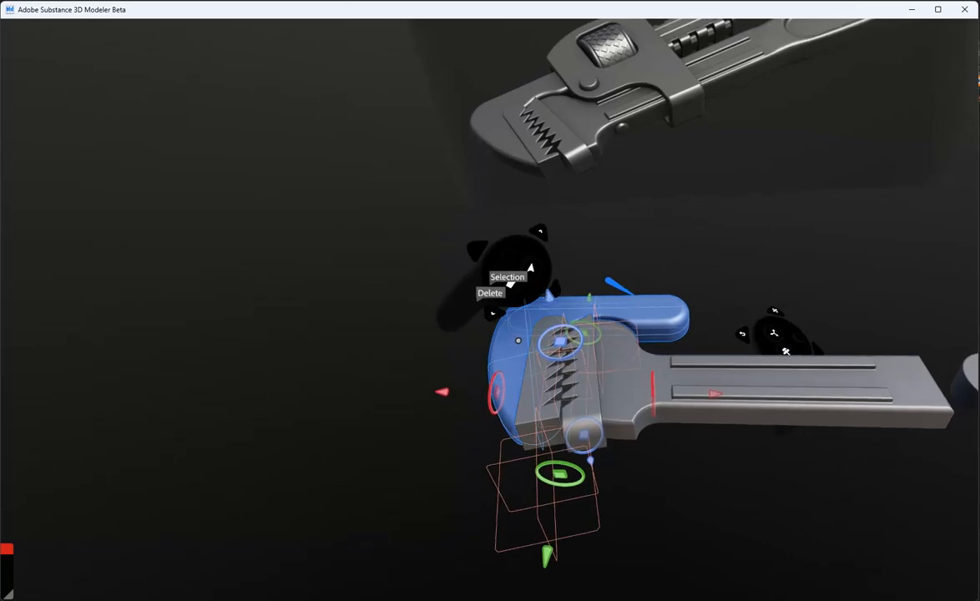
pyautogui.click(641, 309)
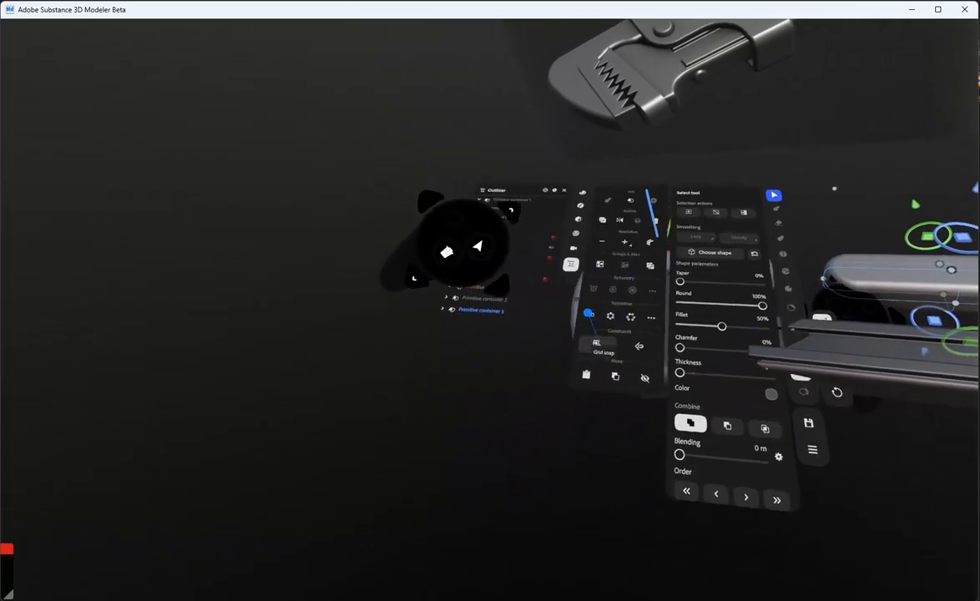
pyautogui.click(581, 344)
pyautogui.click(573, 367)
pyautogui.click(493, 217)
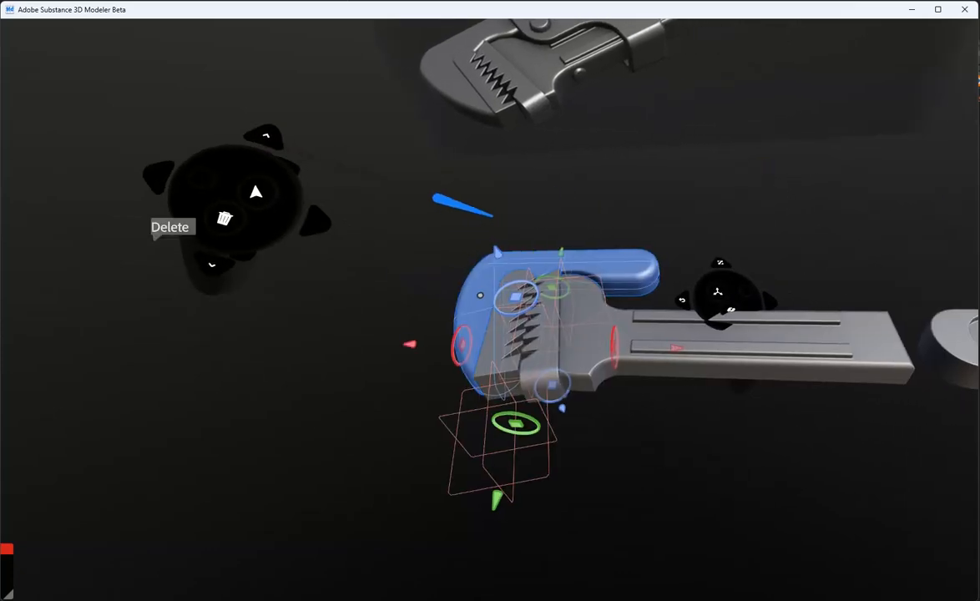
# Create a rounded bar beside the wrench shaft in its own primitive container and set its fillet to 39%
pyautogui.click(511, 248)
pyautogui.click(547, 324)
pyautogui.click(541, 373)
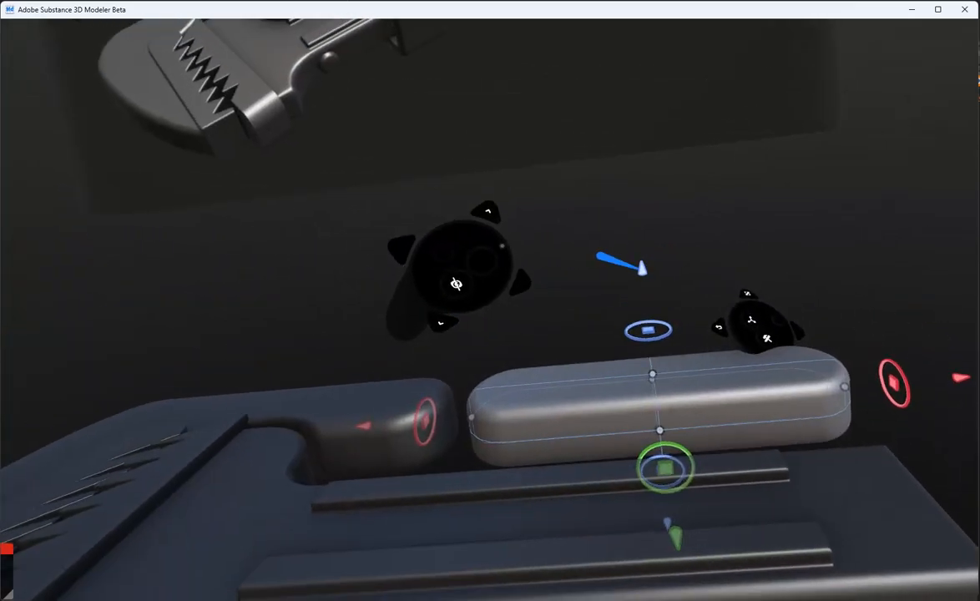
pyautogui.moveTo(643, 269); pyautogui.dragTo(635, 227)
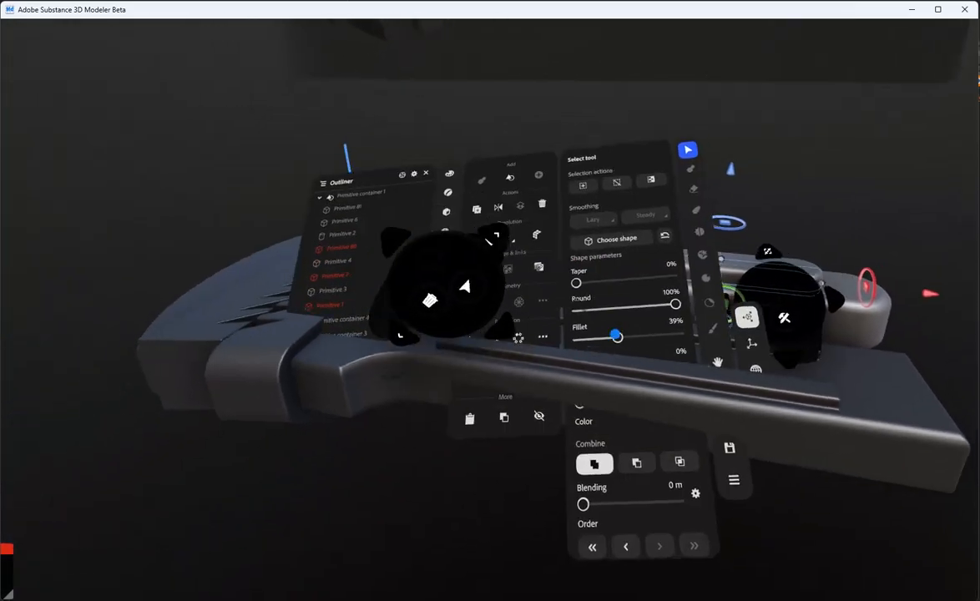
pyautogui.click(637, 394)
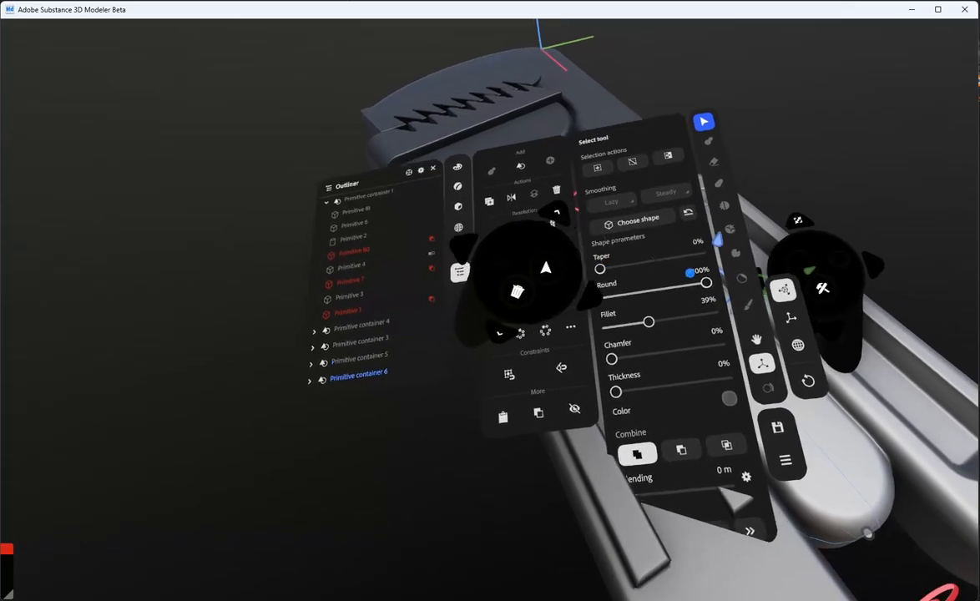
# Set the round and fillet of the bar next to the slotted rack to 0% and shape it into a small box
pyautogui.moveTo(691, 274); pyautogui.dragTo(604, 258)
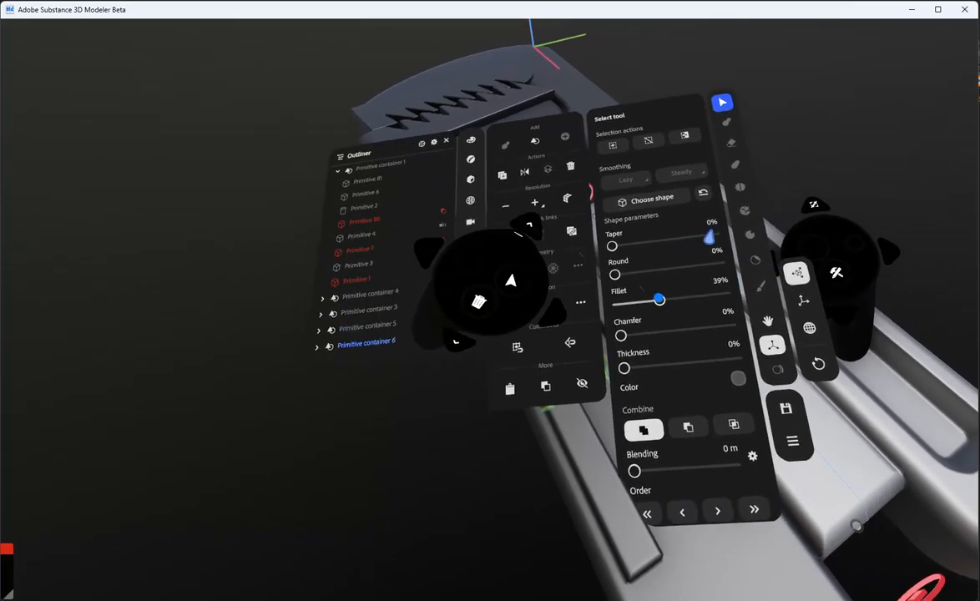
pyautogui.moveTo(660, 298); pyautogui.dragTo(650, 387)
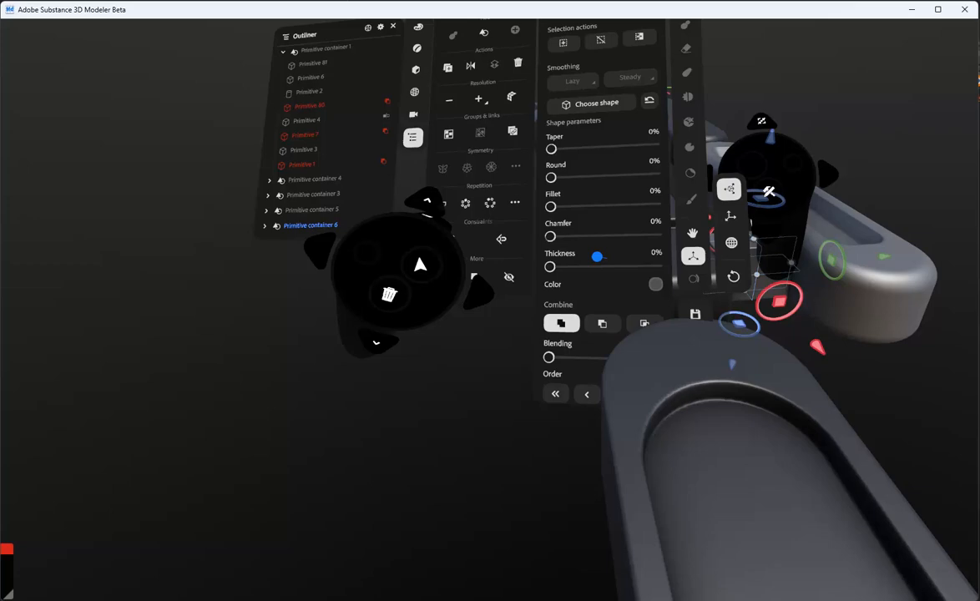
# Set the small box to carve and position it against the side of the slotted rack
pyautogui.click(593, 286)
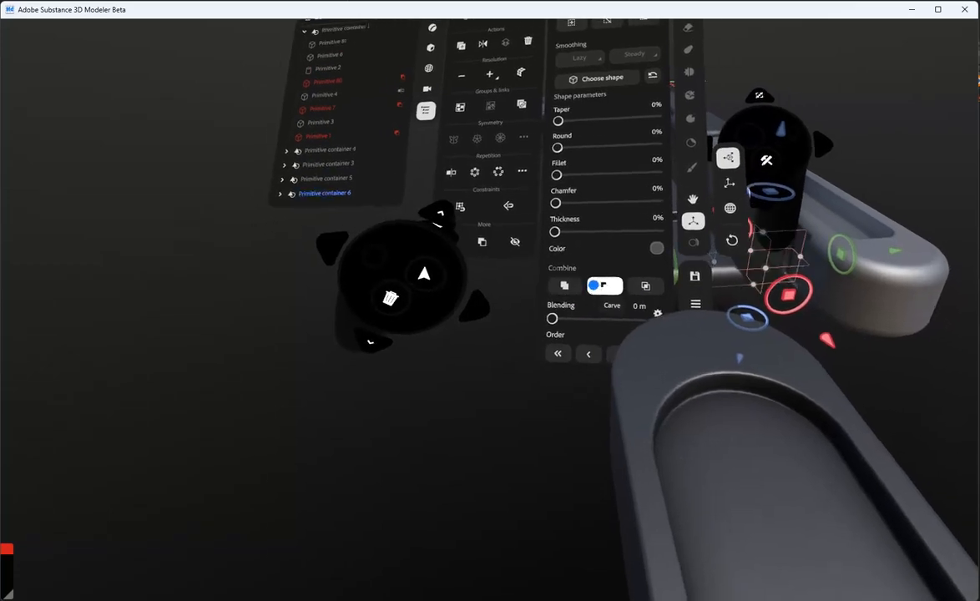
pyautogui.moveTo(645, 243); pyautogui.dragTo(660, 301)
pyautogui.moveTo(616, 440); pyautogui.dragTo(604, 452)
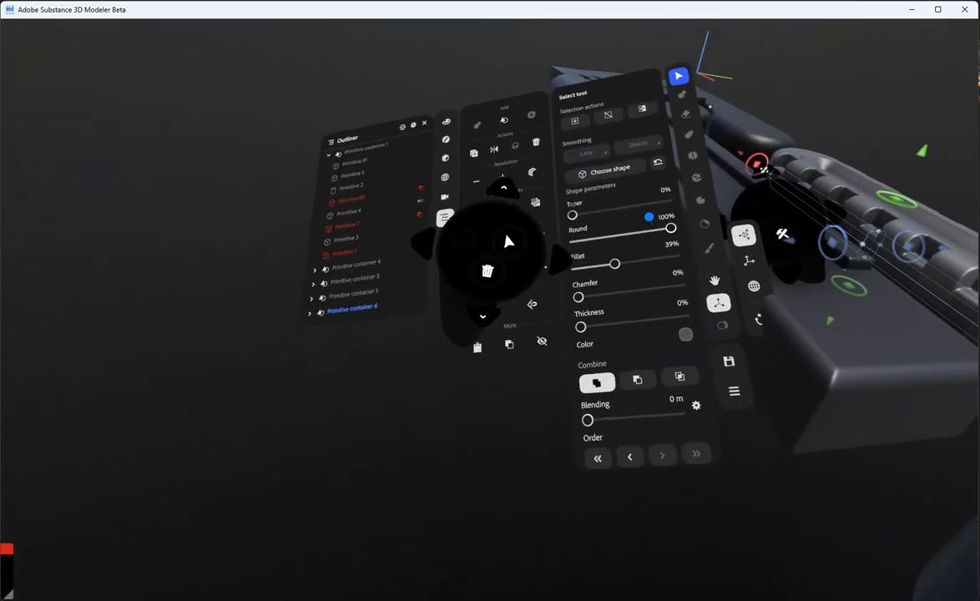
# Set the round and fillet of the selected primitive in the notched rack to 0%
pyautogui.moveTo(626, 243); pyautogui.dragTo(560, 221)
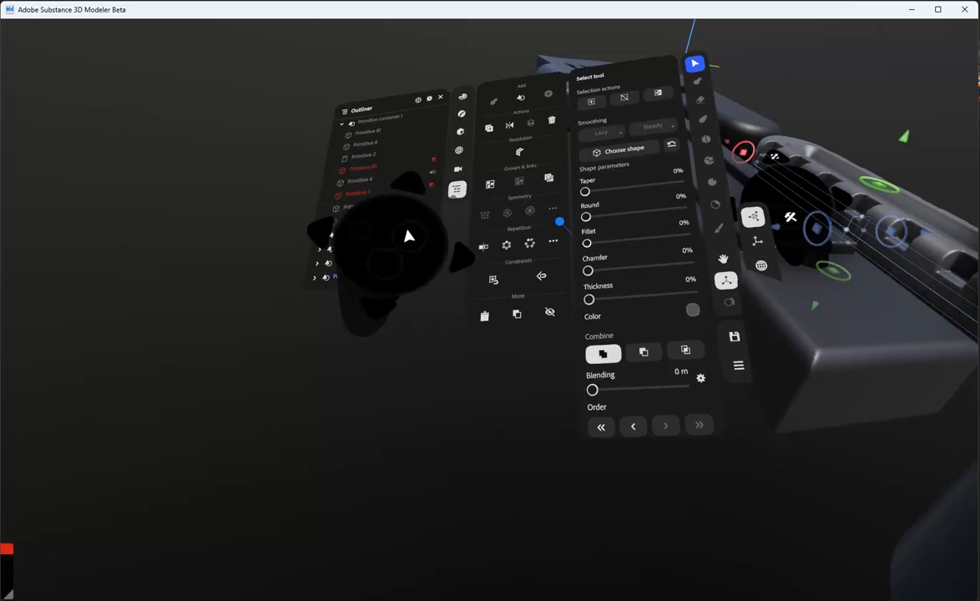
pyautogui.moveTo(396, 265); pyautogui.dragTo(364, 279)
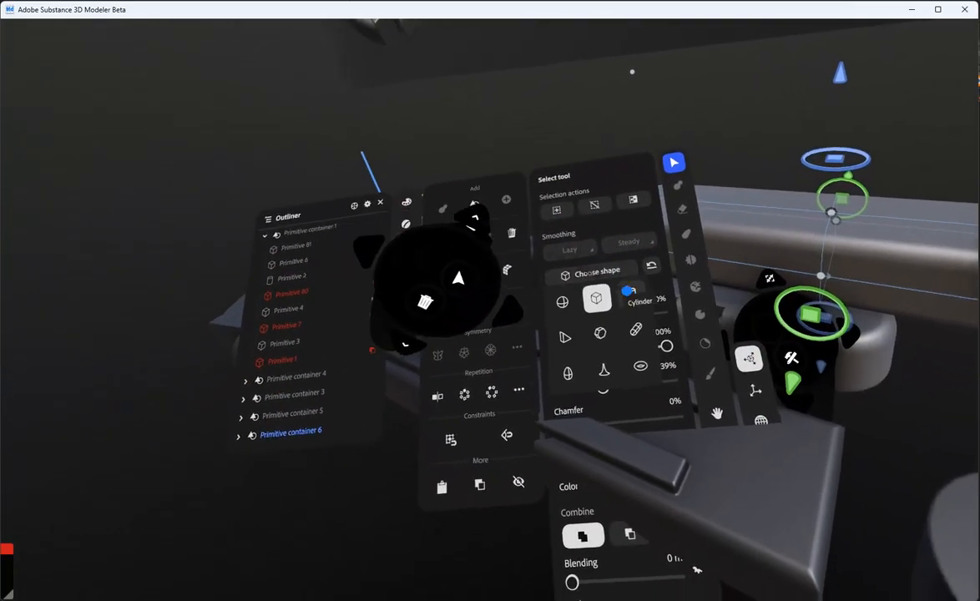
# Change the shape of the selected rack primitive to a cylinder
pyautogui.click(628, 291)
pyautogui.click(555, 285)
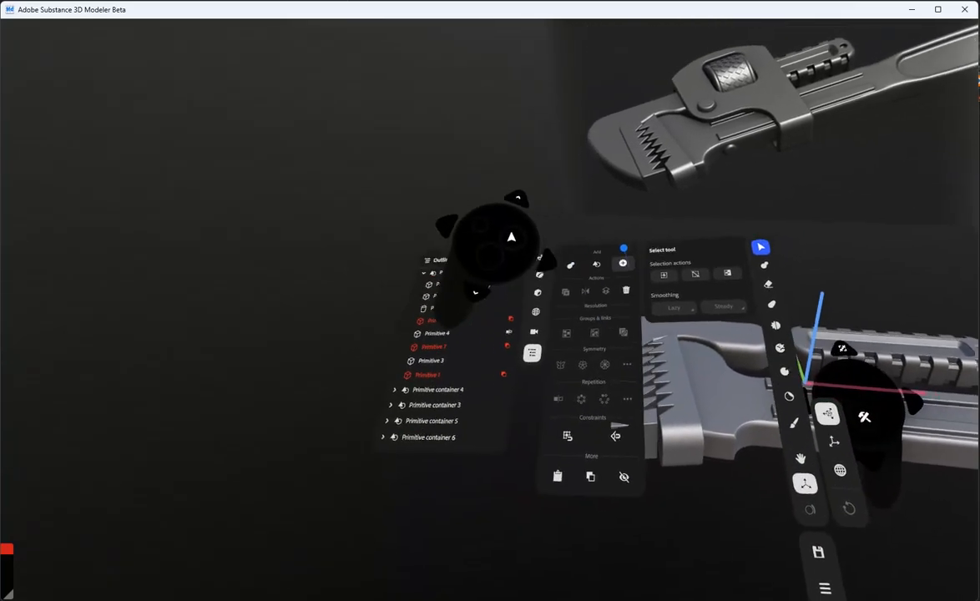
# Add a new box primitive over the shaft behind the jaws and flatten it into a wide slab
pyautogui.click(596, 264)
pyautogui.click(596, 287)
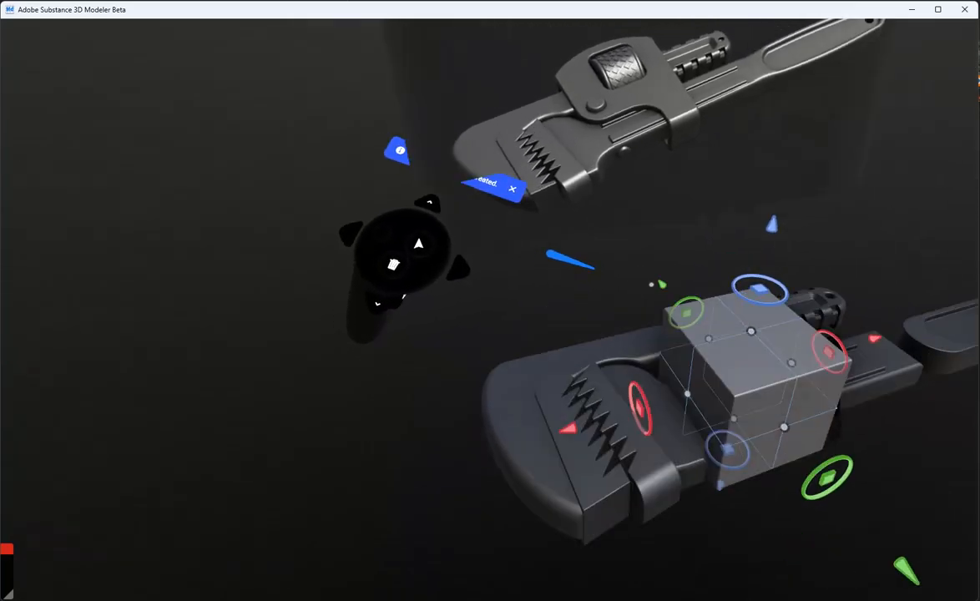
pyautogui.moveTo(654, 324); pyautogui.dragTo(712, 317)
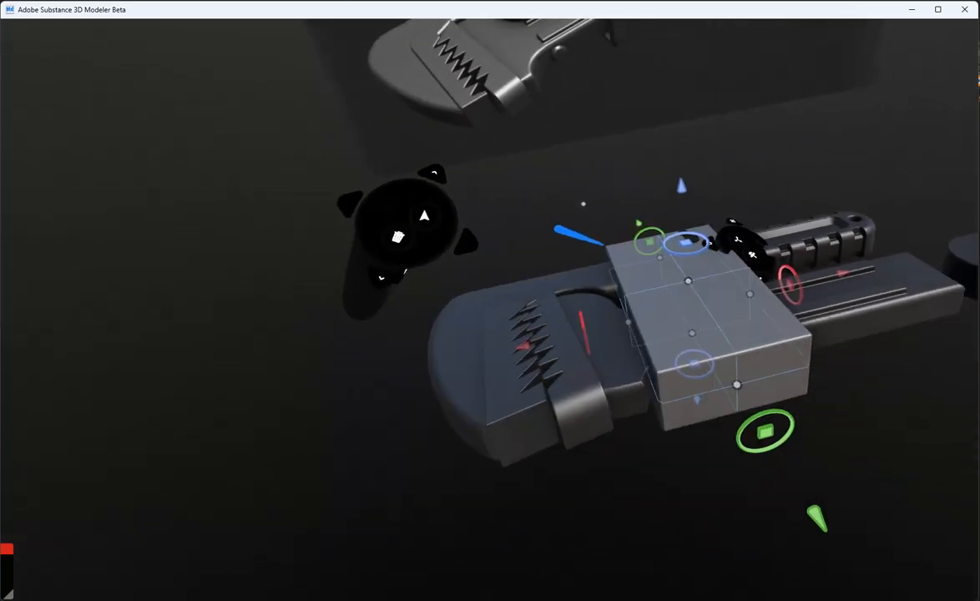
# Set the rounded box to subtract and position it to carve a curved cutout from the slab's lower front corner
pyautogui.moveTo(613, 277); pyautogui.dragTo(627, 388)
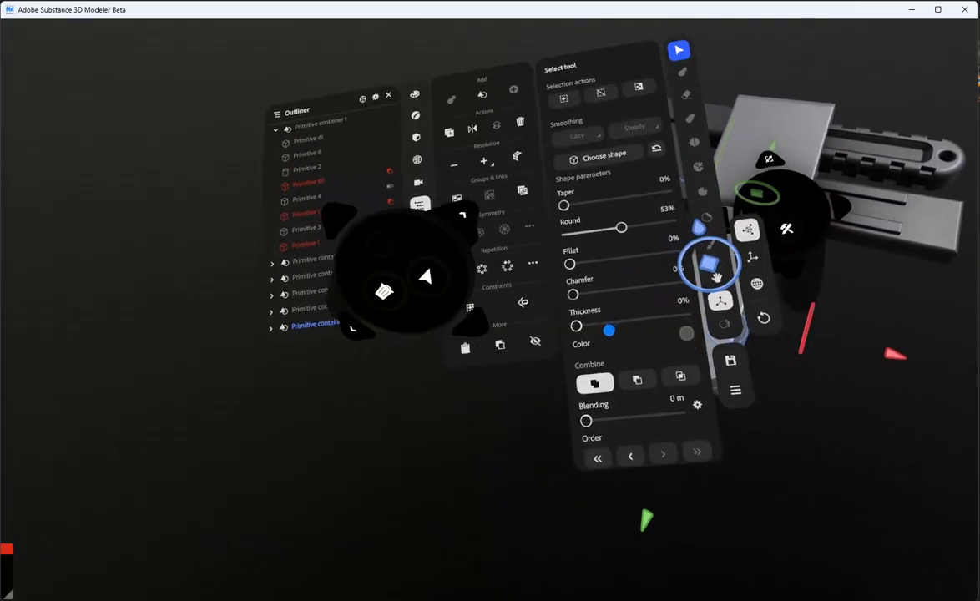
pyautogui.click(635, 376)
pyautogui.moveTo(619, 521); pyautogui.dragTo(612, 478)
pyautogui.moveTo(659, 289); pyautogui.dragTo(592, 281)
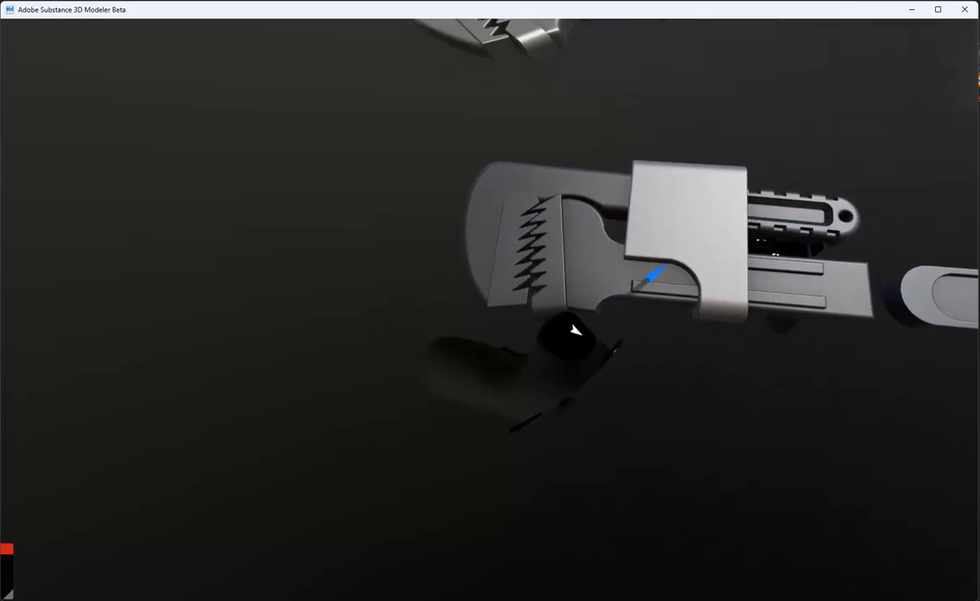
pyautogui.moveTo(644, 266); pyautogui.dragTo(642, 260)
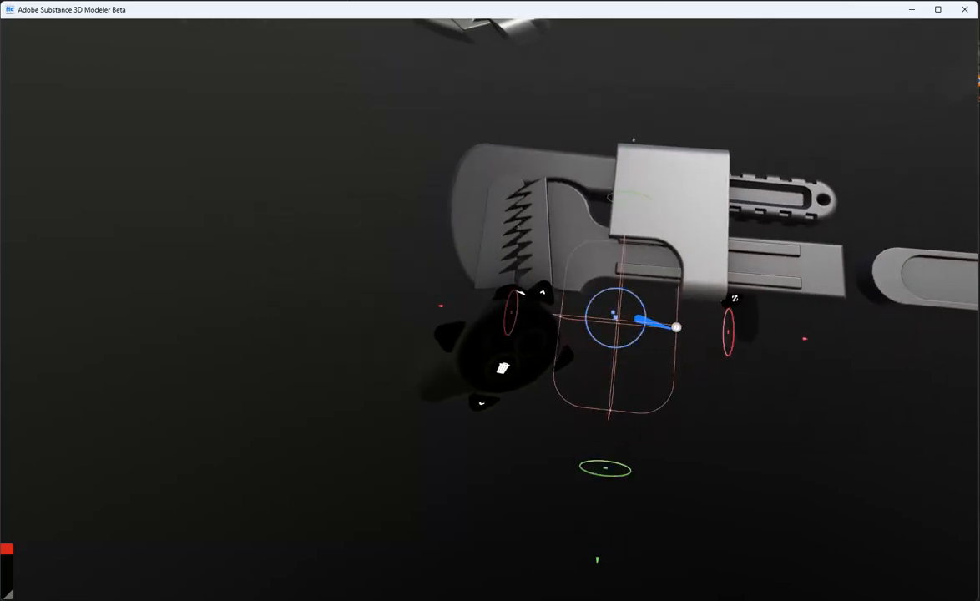
pyautogui.moveTo(630, 237); pyautogui.dragTo(628, 239)
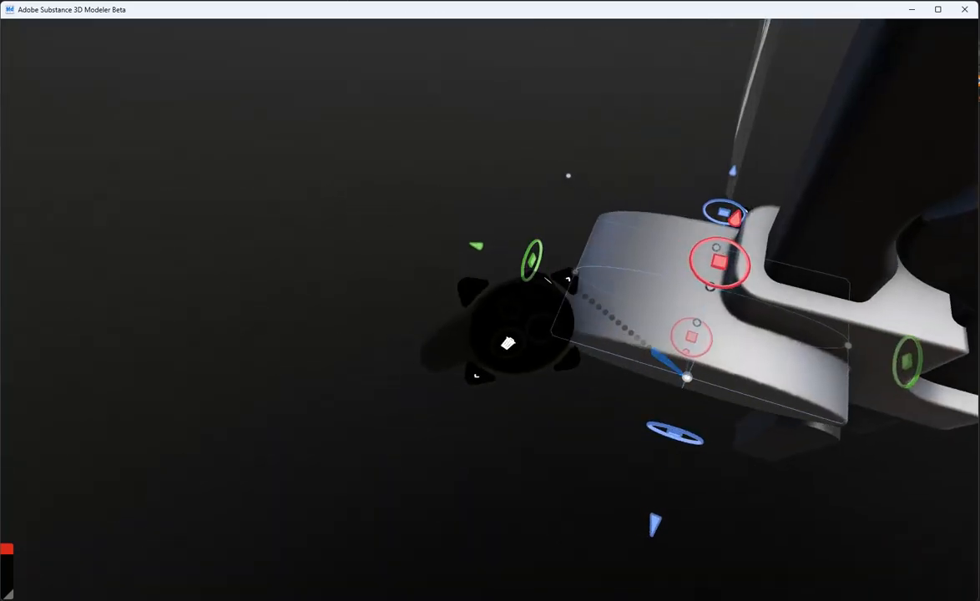
# Position the rounded primitive over the slab's upper edge and reshape it into a wide, flat oval spanning the slab's width
pyautogui.moveTo(687, 378); pyautogui.dragTo(670, 321)
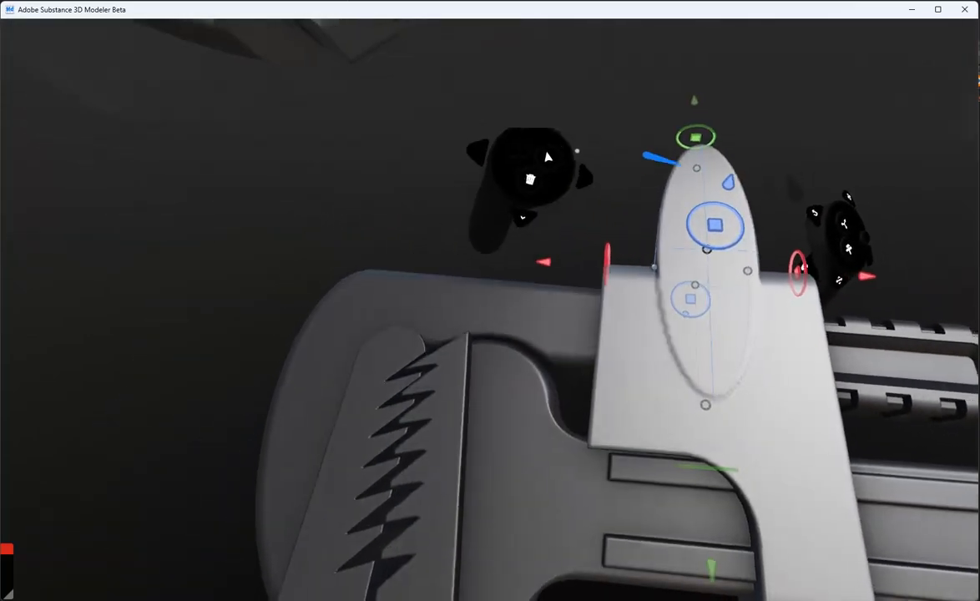
pyautogui.moveTo(678, 167); pyautogui.dragTo(668, 266)
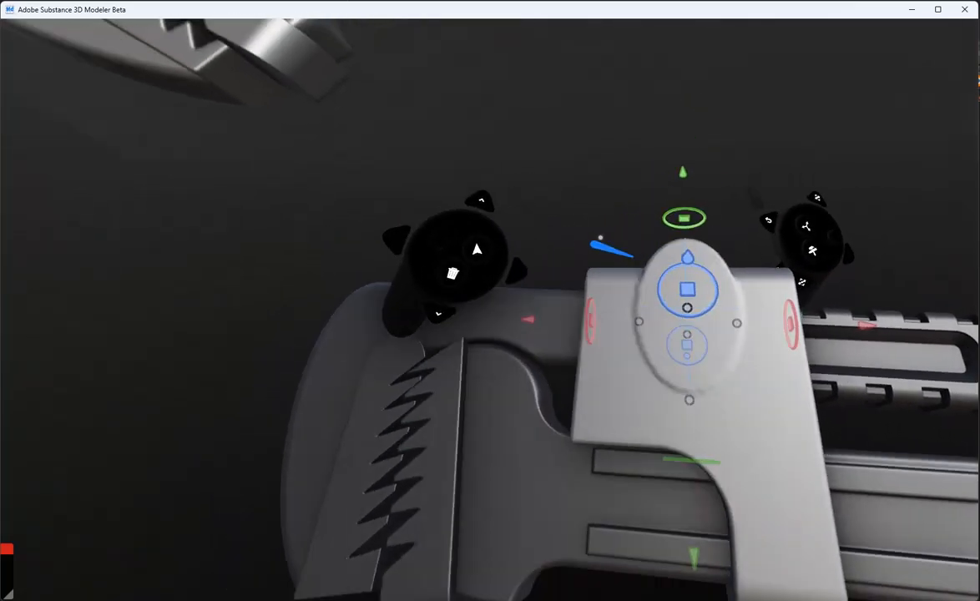
pyautogui.moveTo(655, 301); pyautogui.dragTo(618, 298)
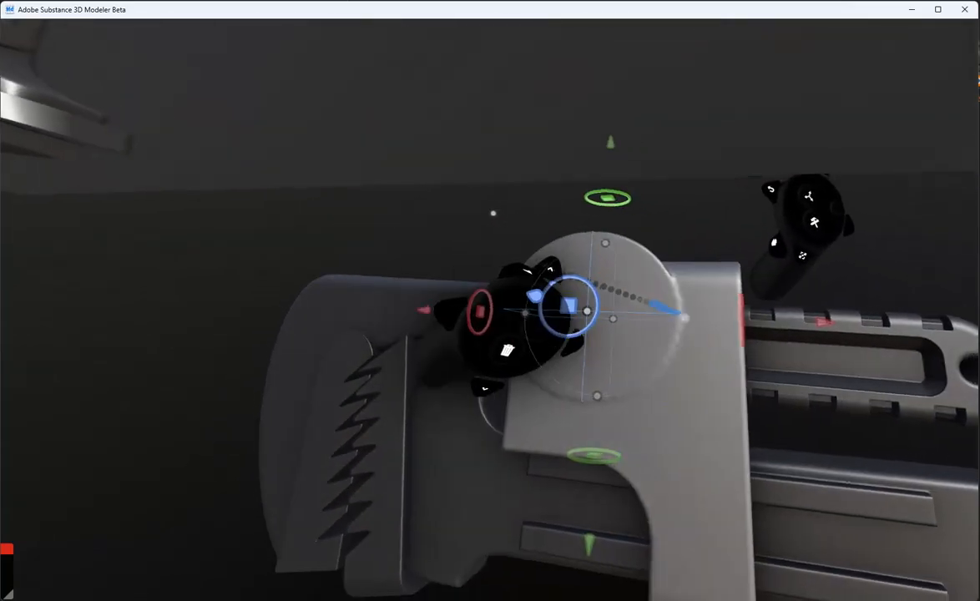
pyautogui.moveTo(685, 316); pyautogui.dragTo(763, 329)
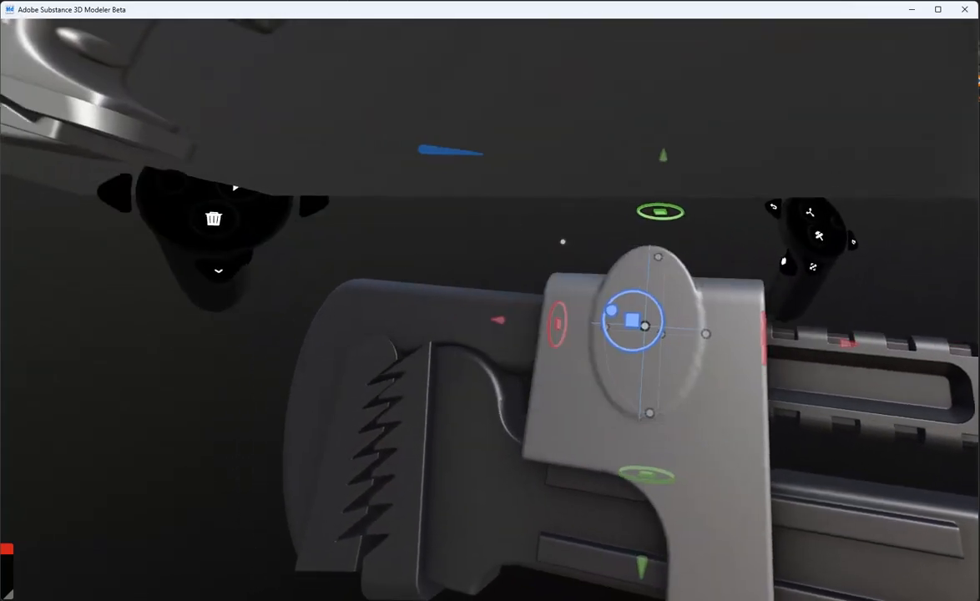
pyautogui.moveTo(659, 325); pyautogui.dragTo(561, 319)
pyautogui.moveTo(647, 331); pyautogui.dragTo(648, 349)
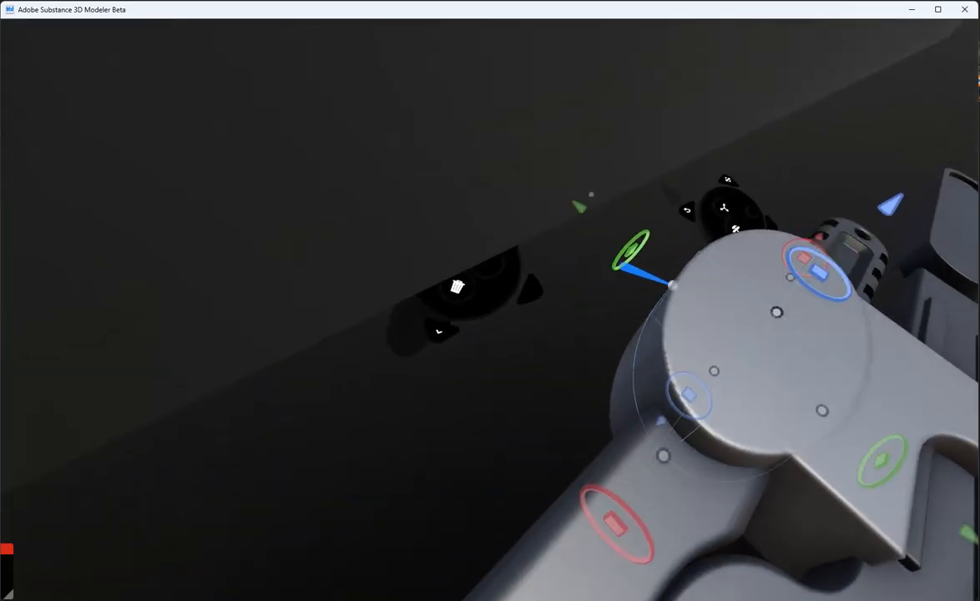
pyautogui.moveTo(673, 284)
pyautogui.mouseDown()
pyautogui.moveTo(694, 287)
pyautogui.moveTo(684, 282)
pyautogui.mouseUp()
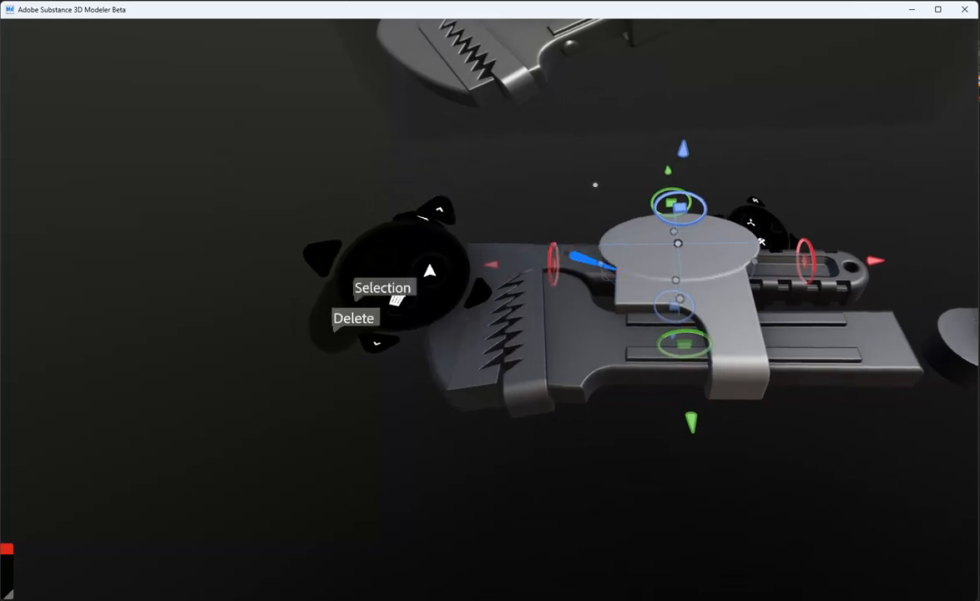
# Set another box primitive to subtract and position it beside the slab to trim the oval's overhanging sides
pyautogui.moveTo(491, 249); pyautogui.dragTo(419, 214)
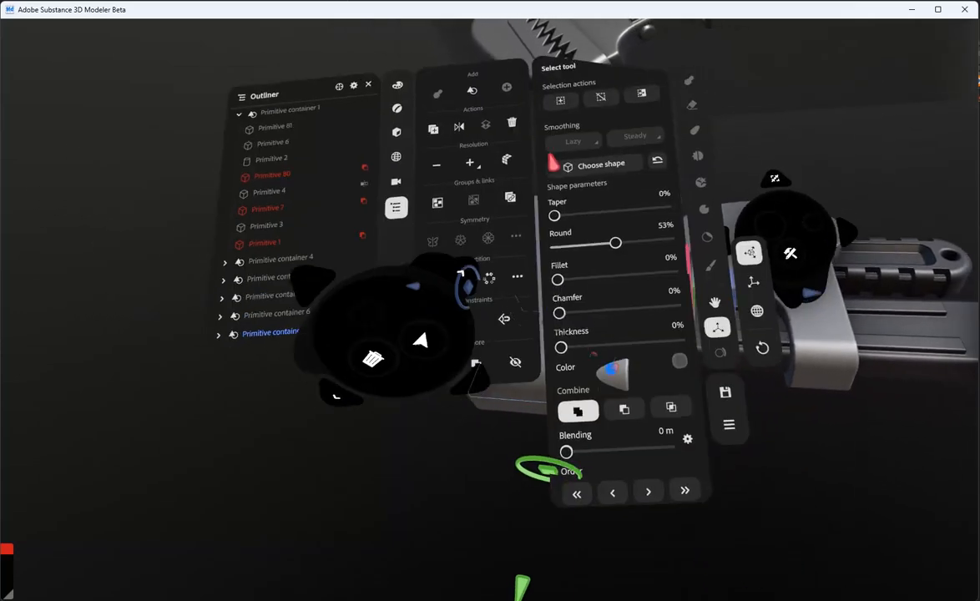
pyautogui.click(637, 399)
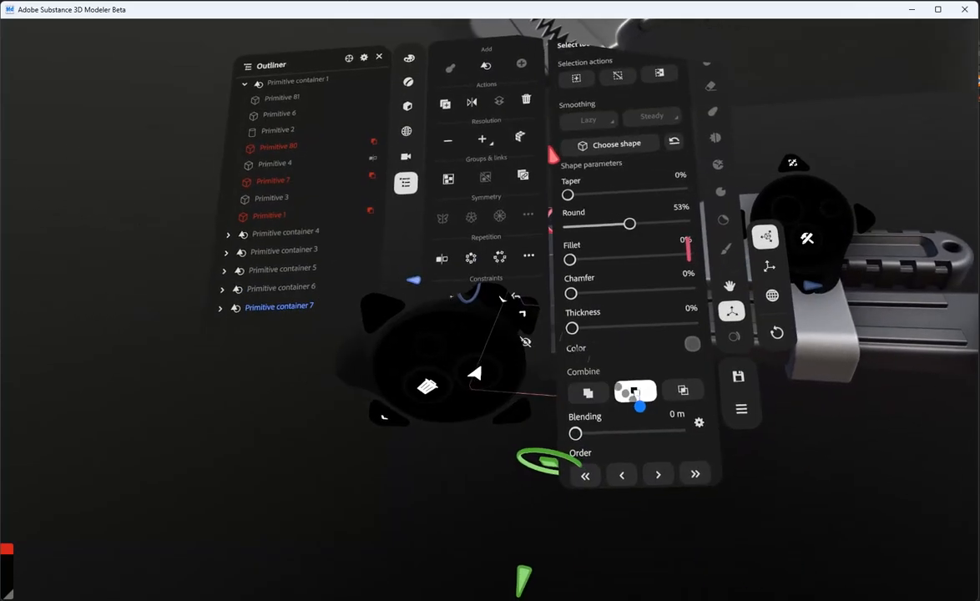
pyautogui.moveTo(645, 325); pyautogui.dragTo(641, 320)
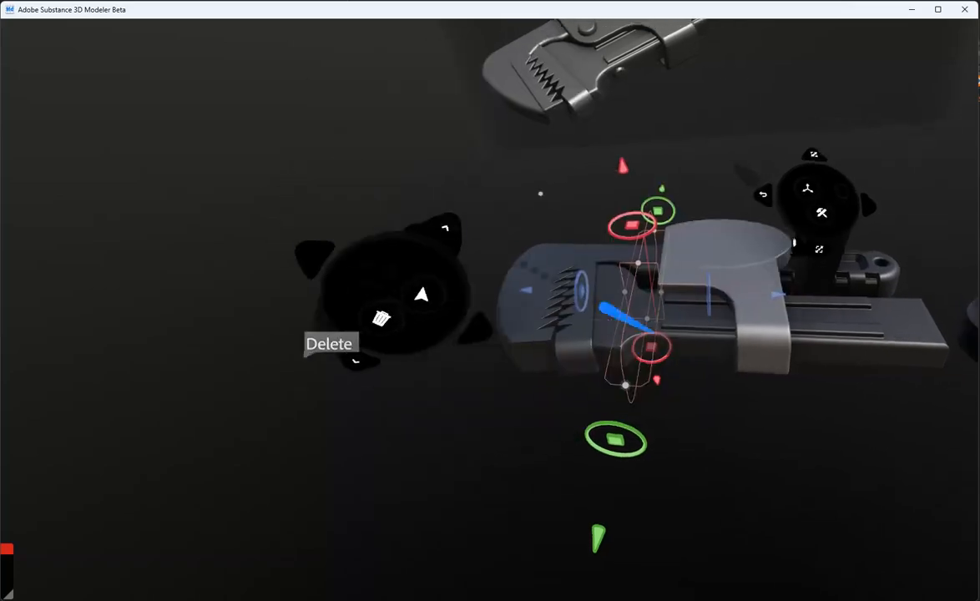
pyautogui.moveTo(550, 293); pyautogui.dragTo(570, 363)
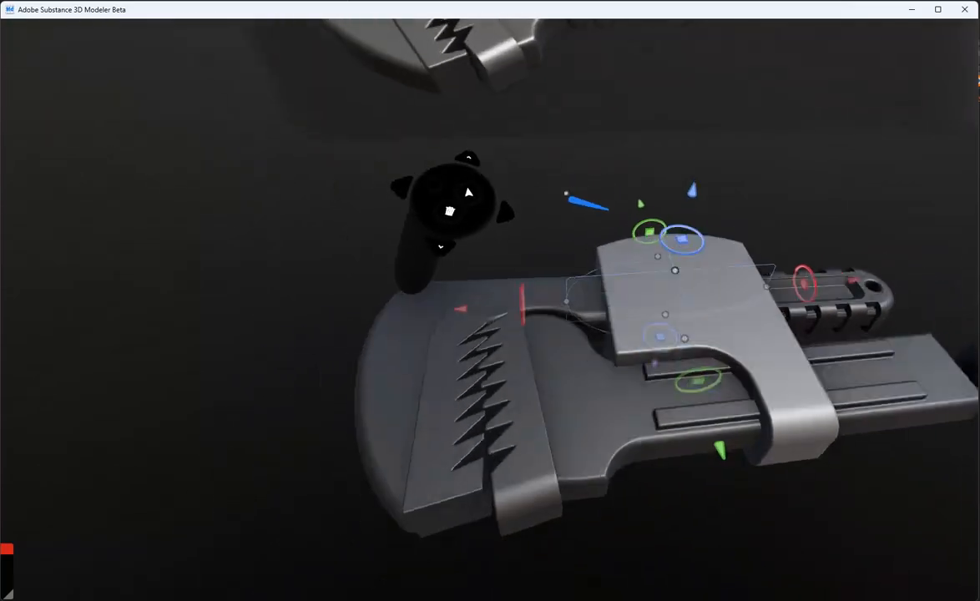
# Position a small subtracting primitive at the slab's front inner corner to round the corner off
pyautogui.click(573, 277)
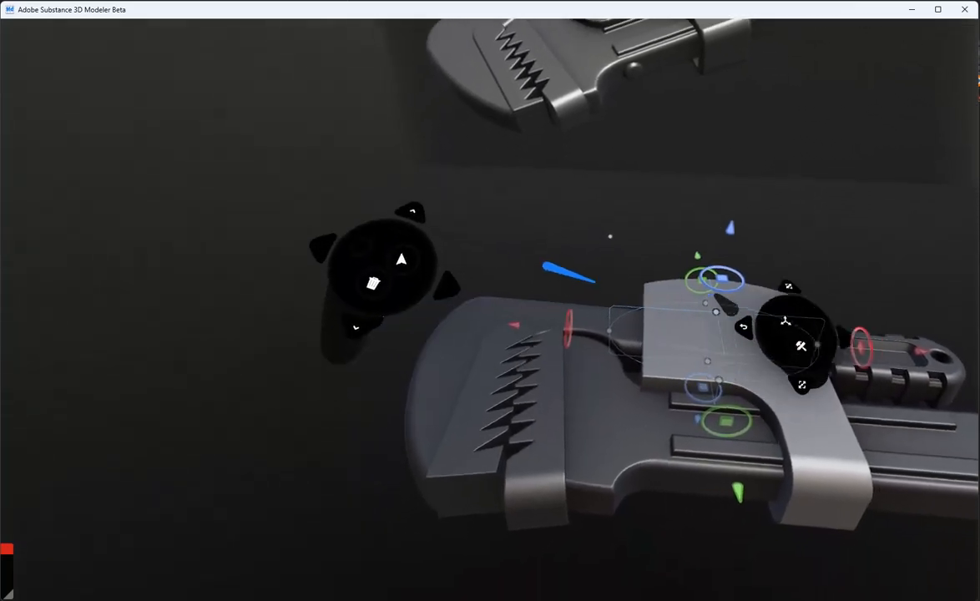
pyautogui.moveTo(661, 281); pyautogui.dragTo(629, 373)
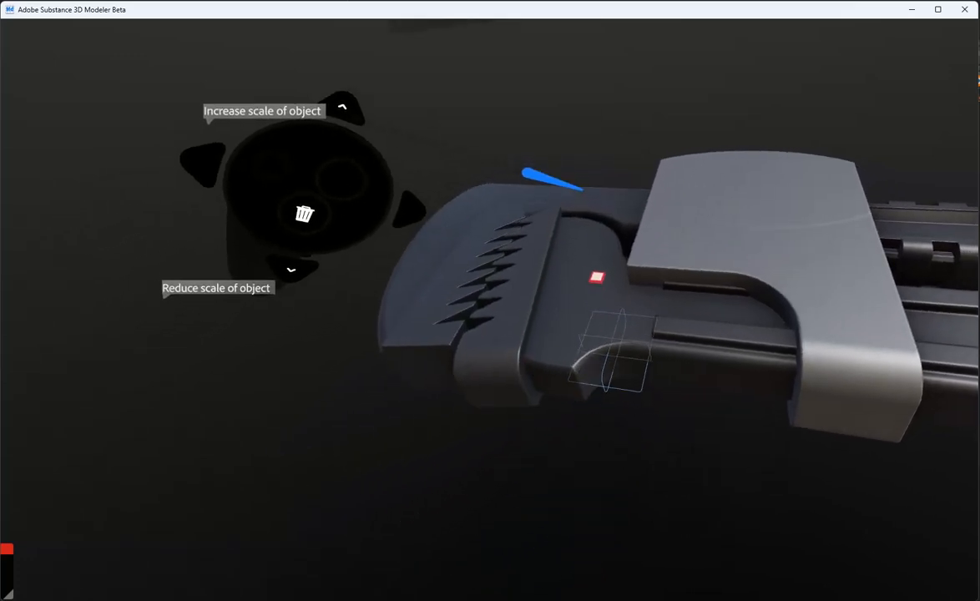
pyautogui.click(628, 425)
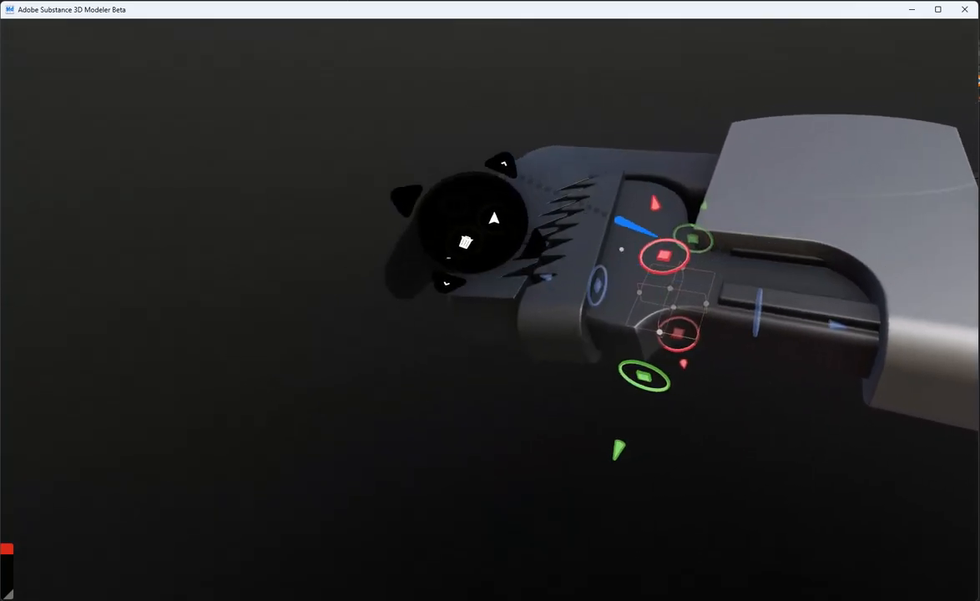
pyautogui.click(636, 280)
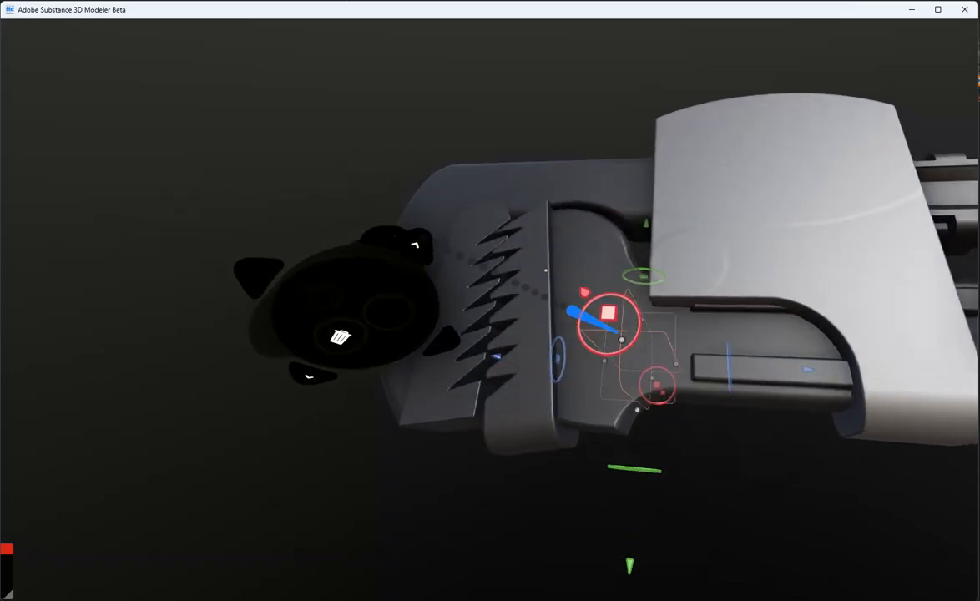
pyautogui.moveTo(626, 267); pyautogui.dragTo(619, 263)
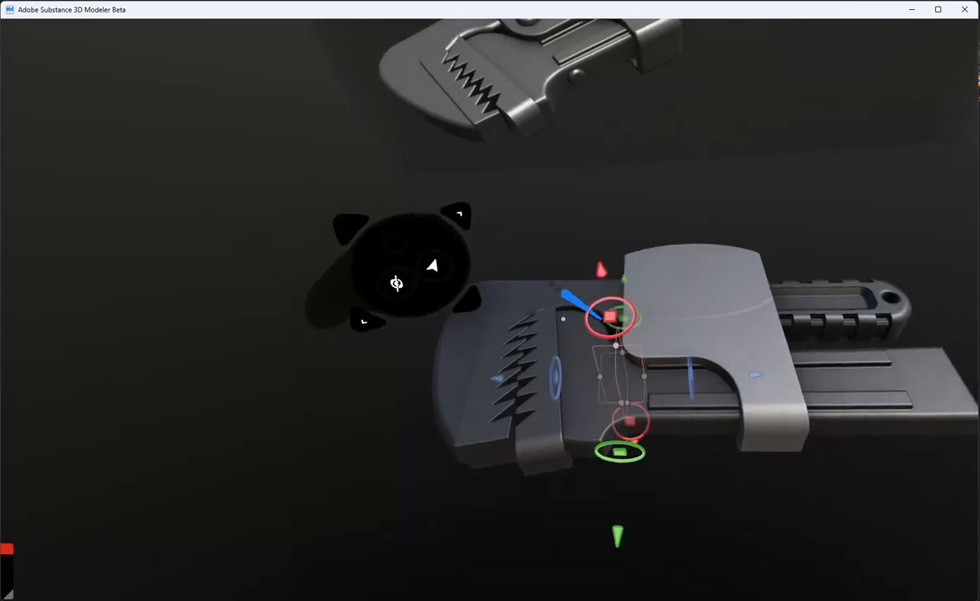
pyautogui.moveTo(610, 317); pyautogui.dragTo(659, 244)
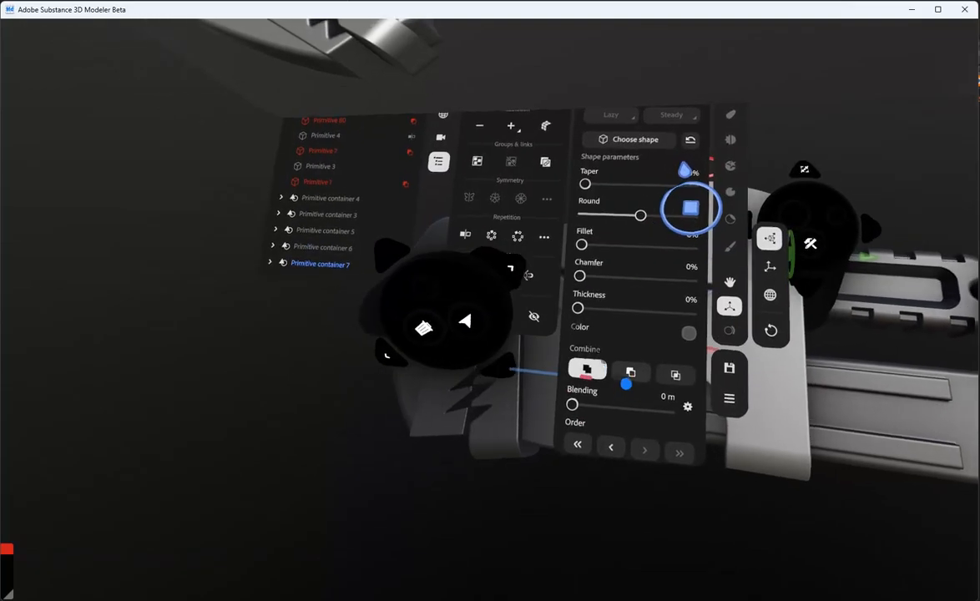
# Subtract a rounded box to open a window through the slab, and set the next box to subtract
pyautogui.click(628, 376)
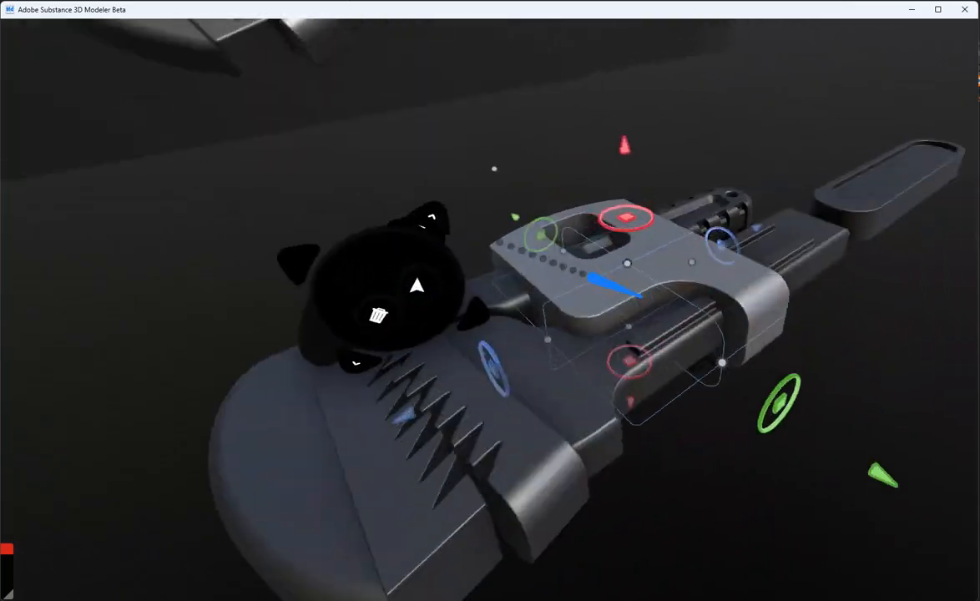
pyautogui.moveTo(706, 349); pyautogui.dragTo(698, 347)
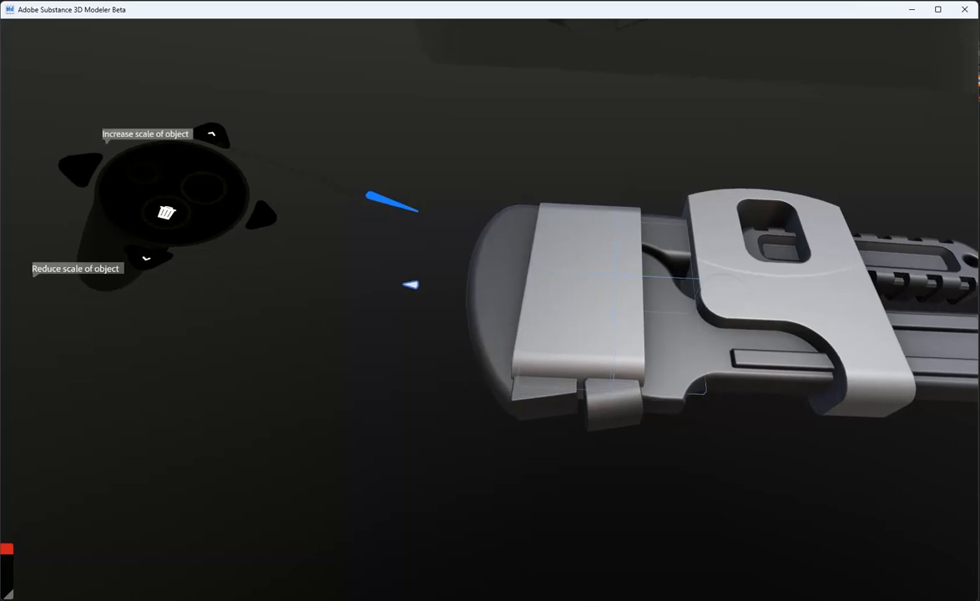
pyautogui.click(633, 395)
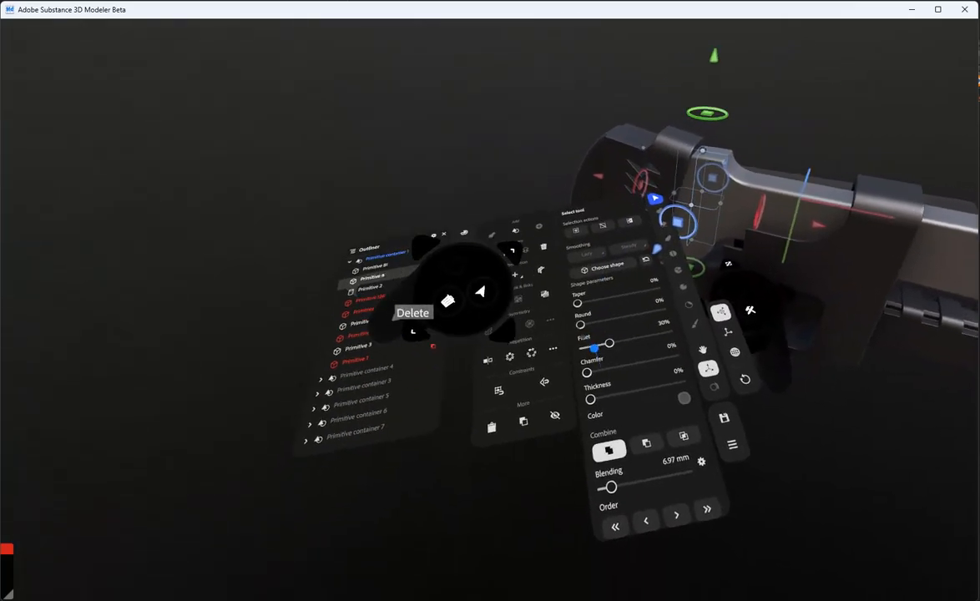
# Reduce the fillet of the selected shaft primitive, and set the sharp-edged box above the clamp to subtract
pyautogui.moveTo(608, 343); pyautogui.dragTo(587, 349)
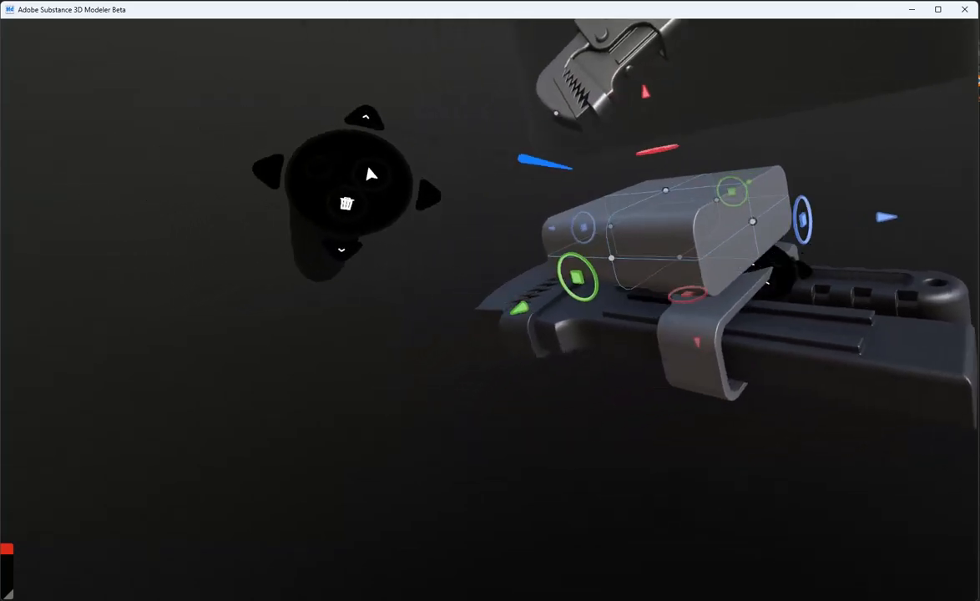
pyautogui.moveTo(590, 307); pyautogui.dragTo(538, 317)
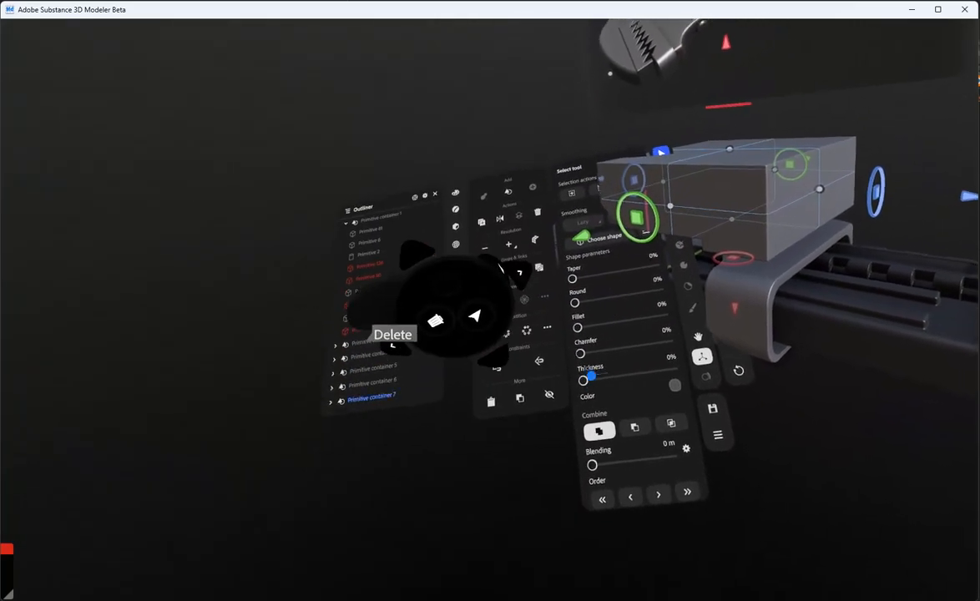
pyautogui.click(615, 424)
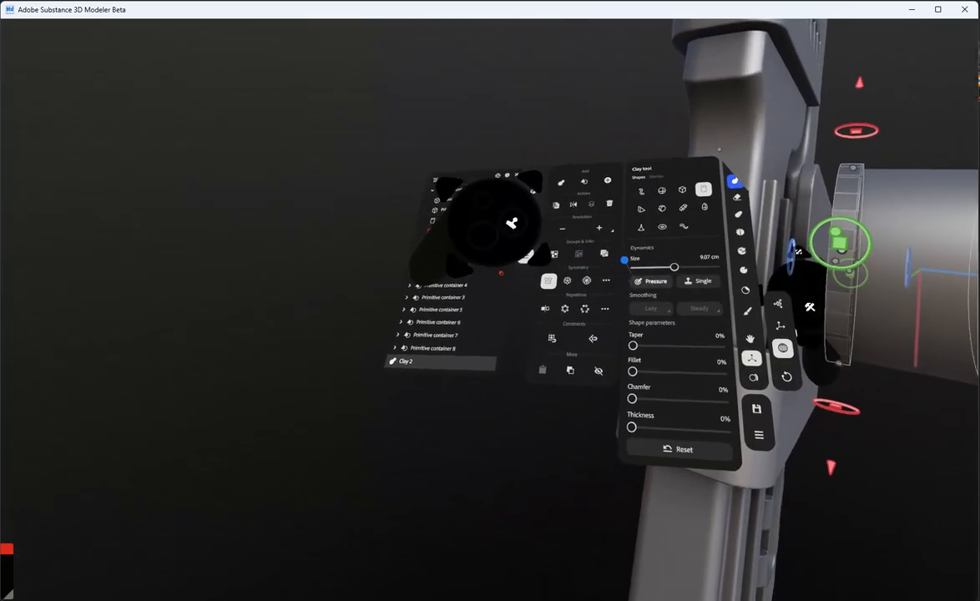
# Repeat the selected diagonal row of clay squares radially around the adjustment wheel, and increase the radial count by two
pyautogui.moveTo(545, 377); pyautogui.dragTo(542, 386)
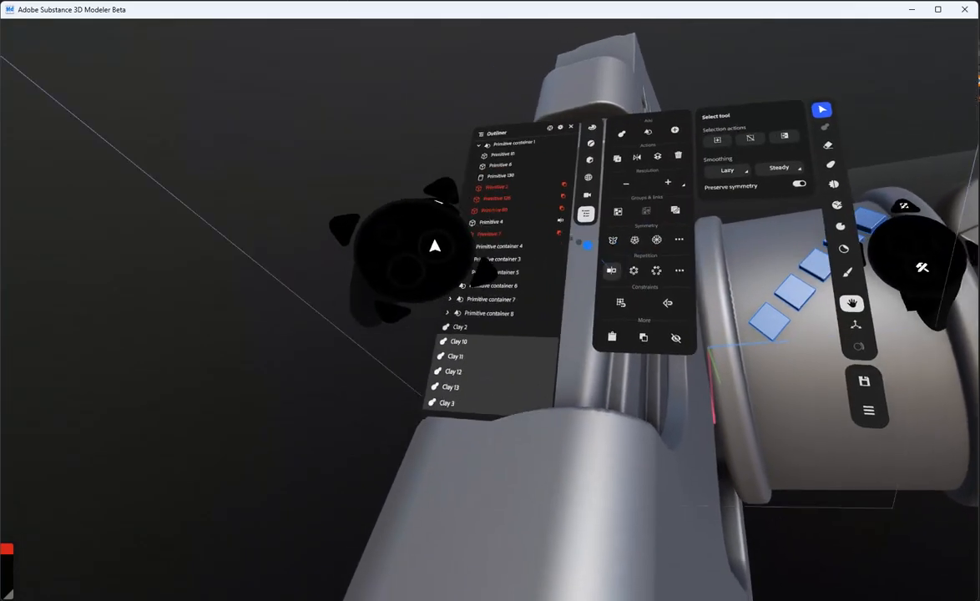
pyautogui.click(634, 270)
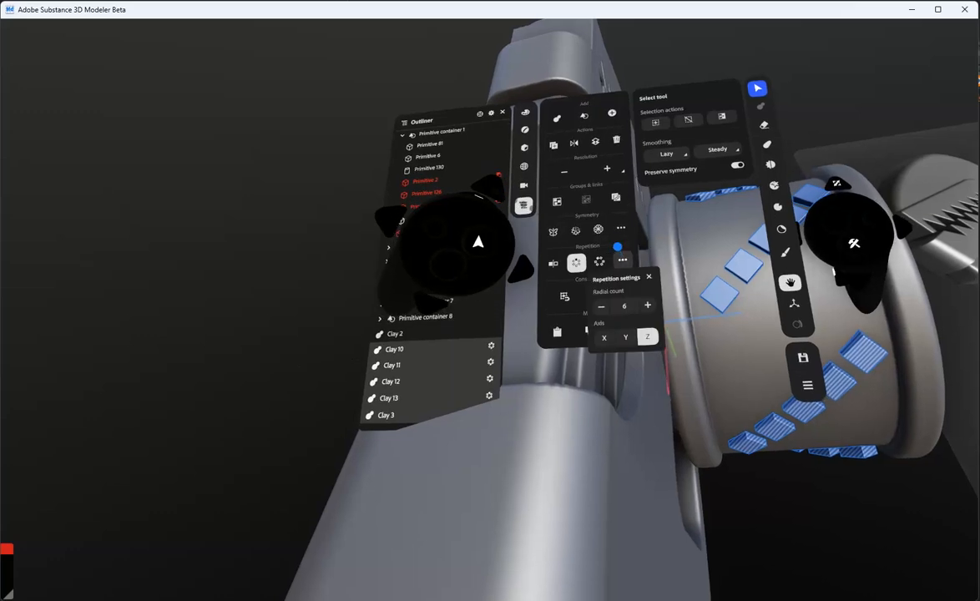
pyautogui.click(647, 304)
pyautogui.click(647, 305)
pyautogui.click(647, 305)
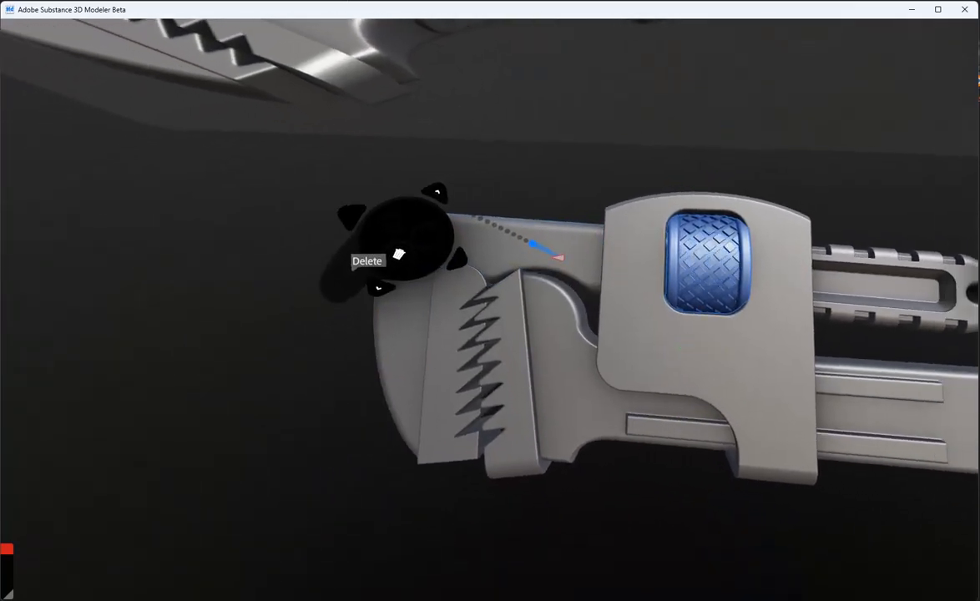
# Select the subtracting primitive at the slab's window around the knurled wheel for editing
pyautogui.doubleClick(632, 337)
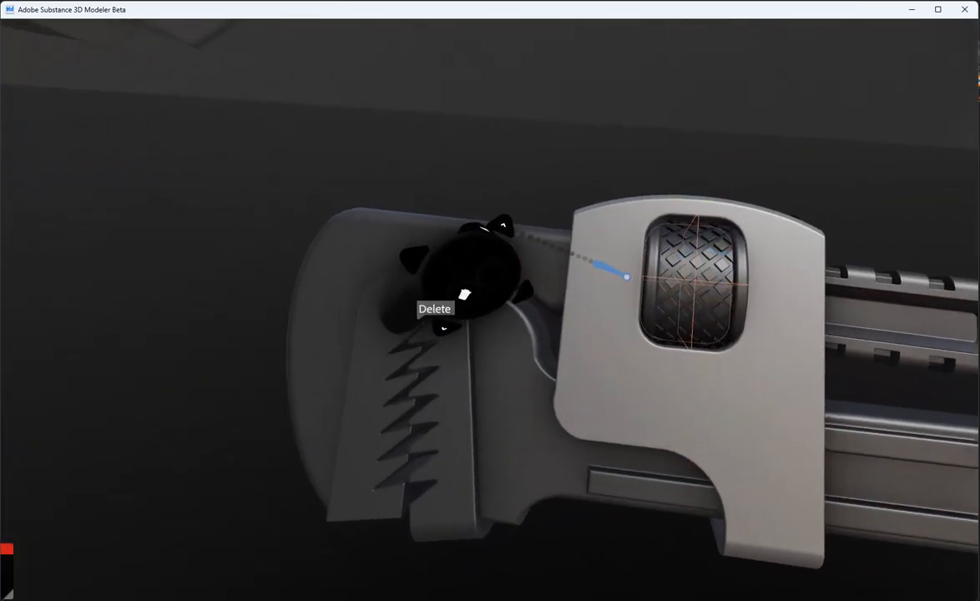
pyautogui.click(627, 277)
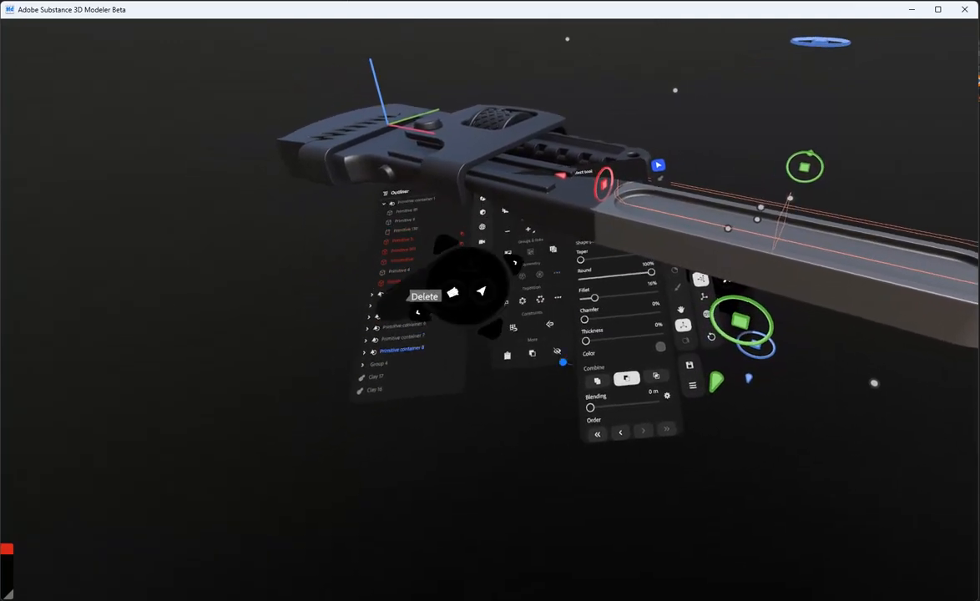
# Set the blending of the subtracting primitive that forms the handle's recess to 0.51 mm
pyautogui.moveTo(563, 406); pyautogui.dragTo(548, 413)
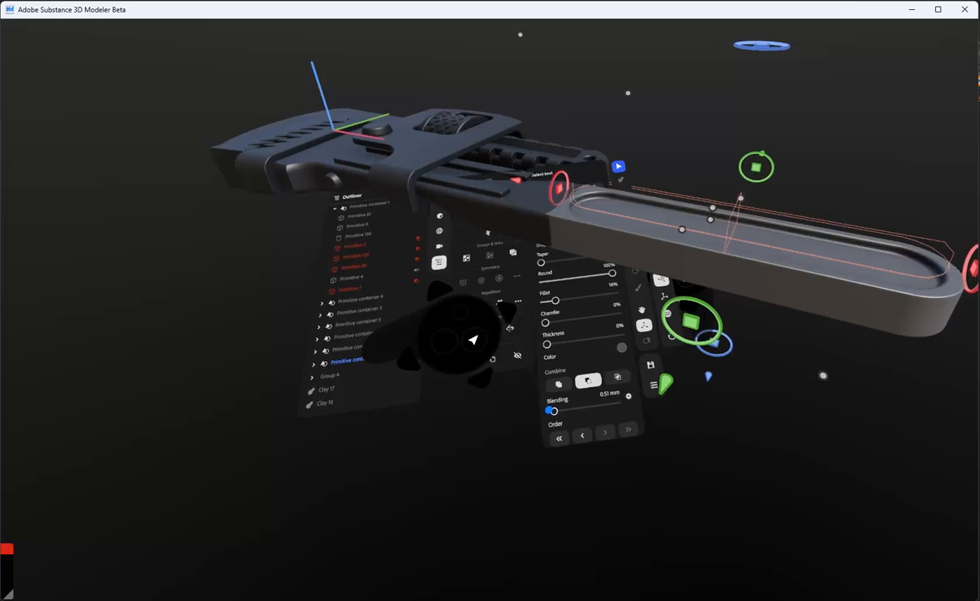
pyautogui.click(641, 296)
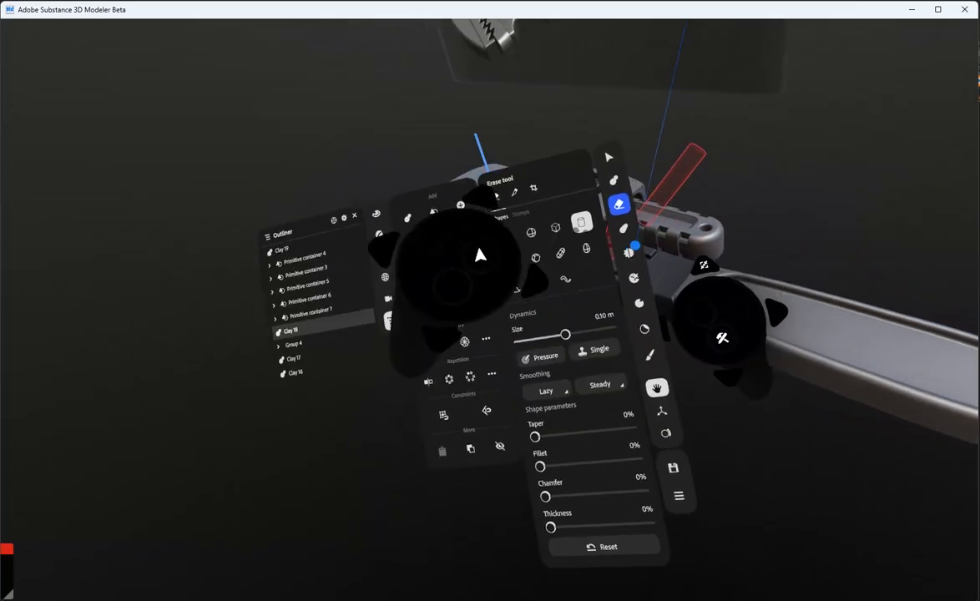
# Switch from the Erase tool to the spherical sculpting brush for the junction between the shaft and the handle
pyautogui.click(624, 228)
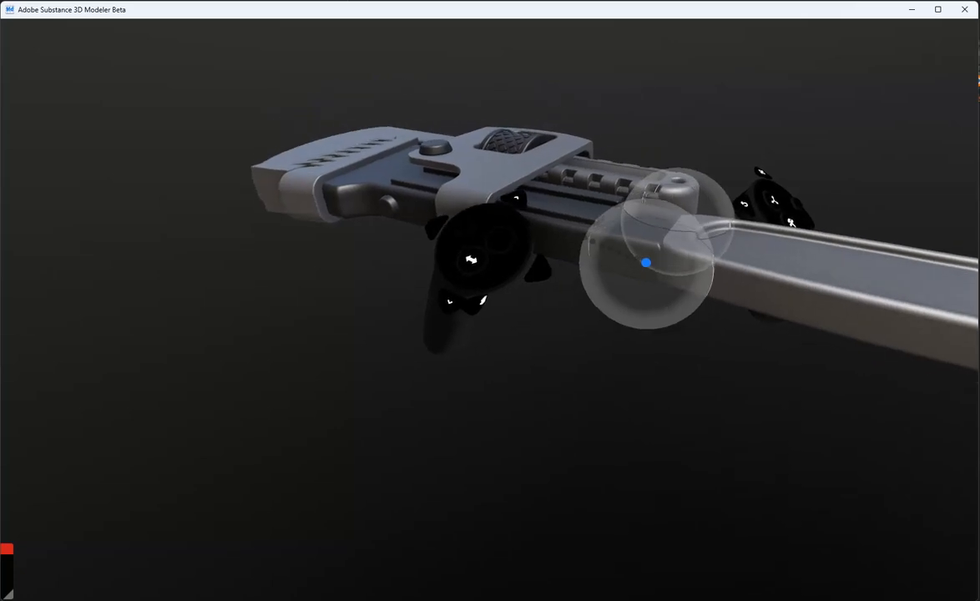